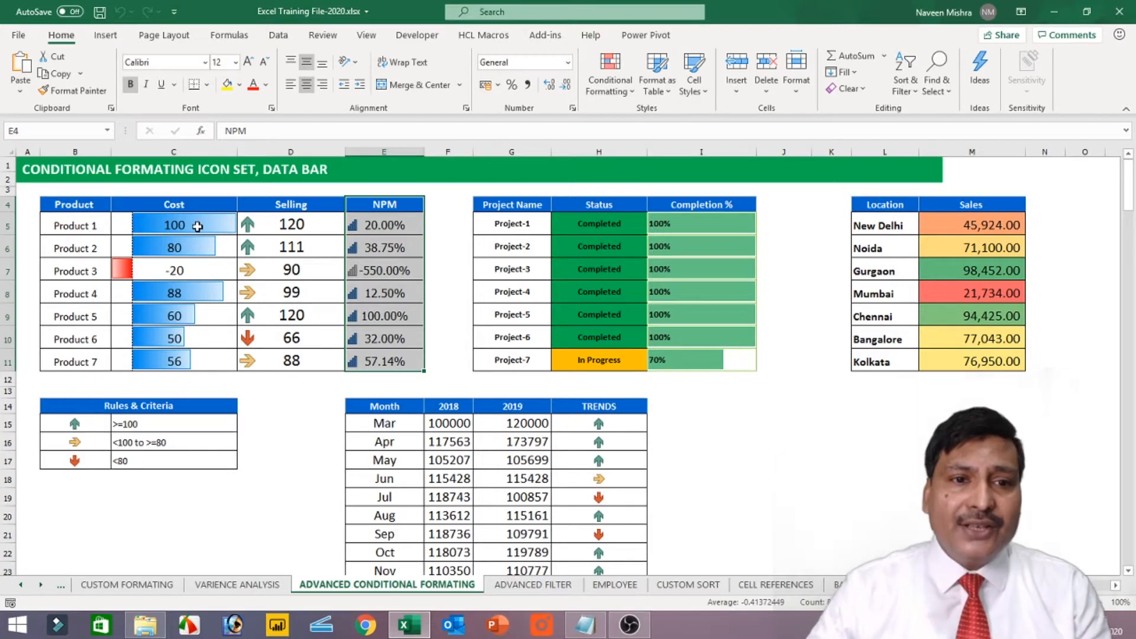
drag(272, 224, 293, 362)
drag(379, 224, 385, 361)
drag(198, 226, 197, 360)
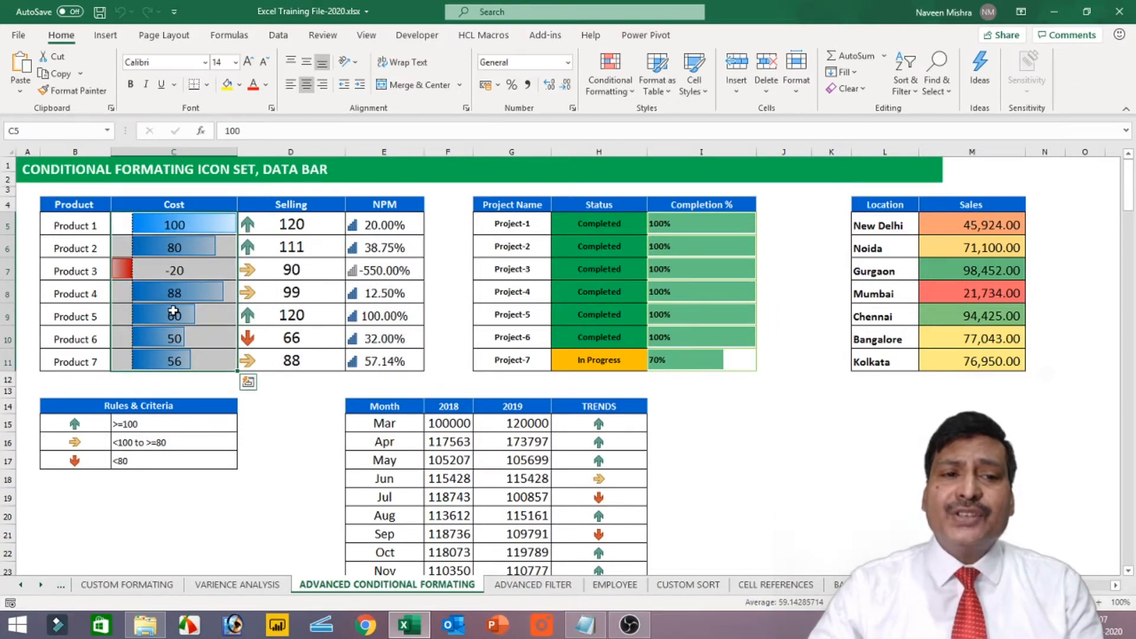
Clear the conditional formatting rules from the whole product table, B4:E11, leaving the other tables' rules in place
drag(97, 207, 385, 373)
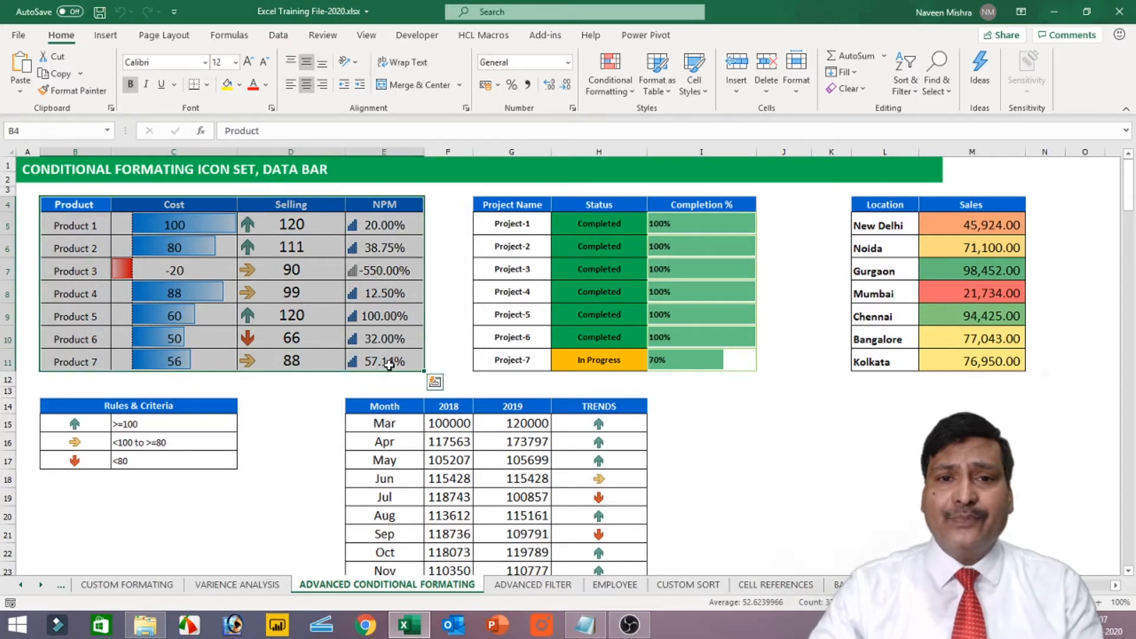
drag(104, 208, 378, 367)
click(619, 80)
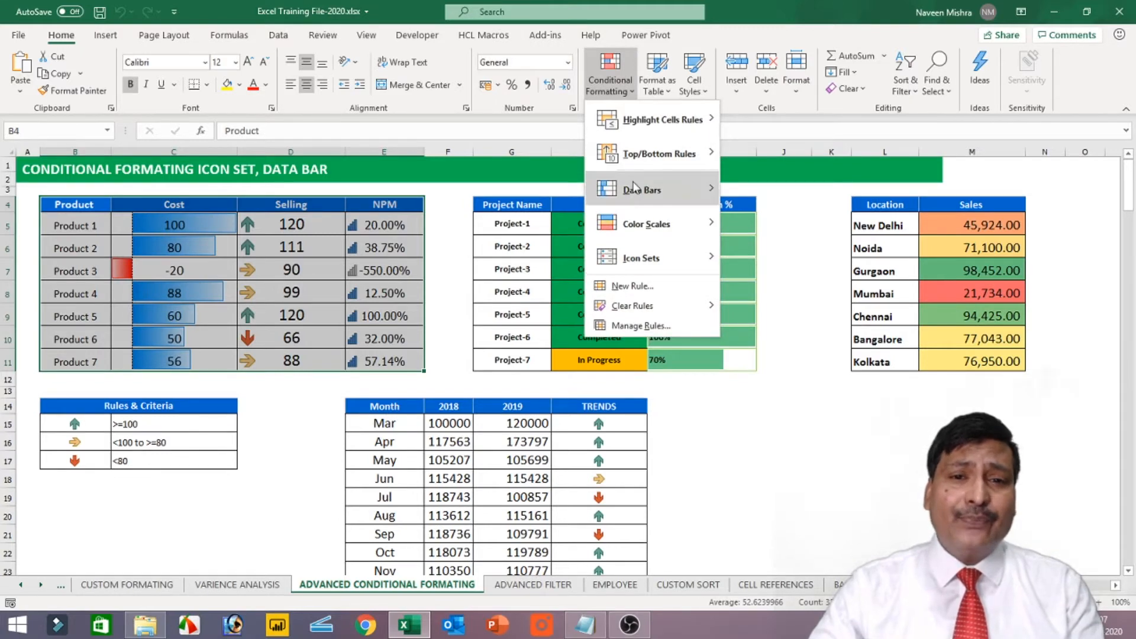
mouse_move(643, 311)
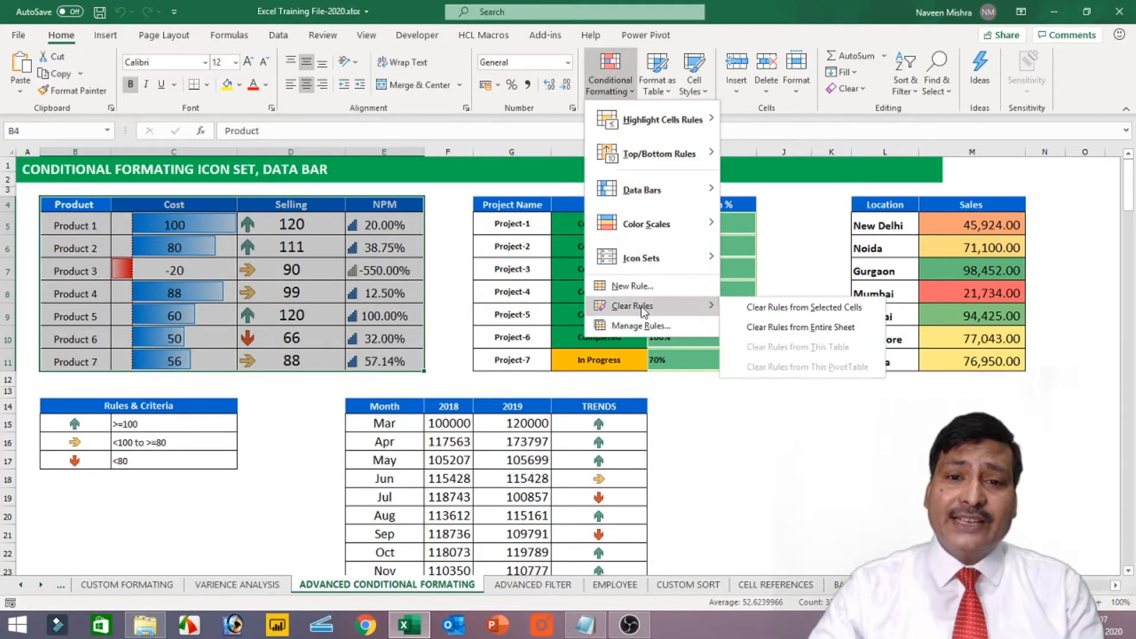
click(811, 309)
click(308, 271)
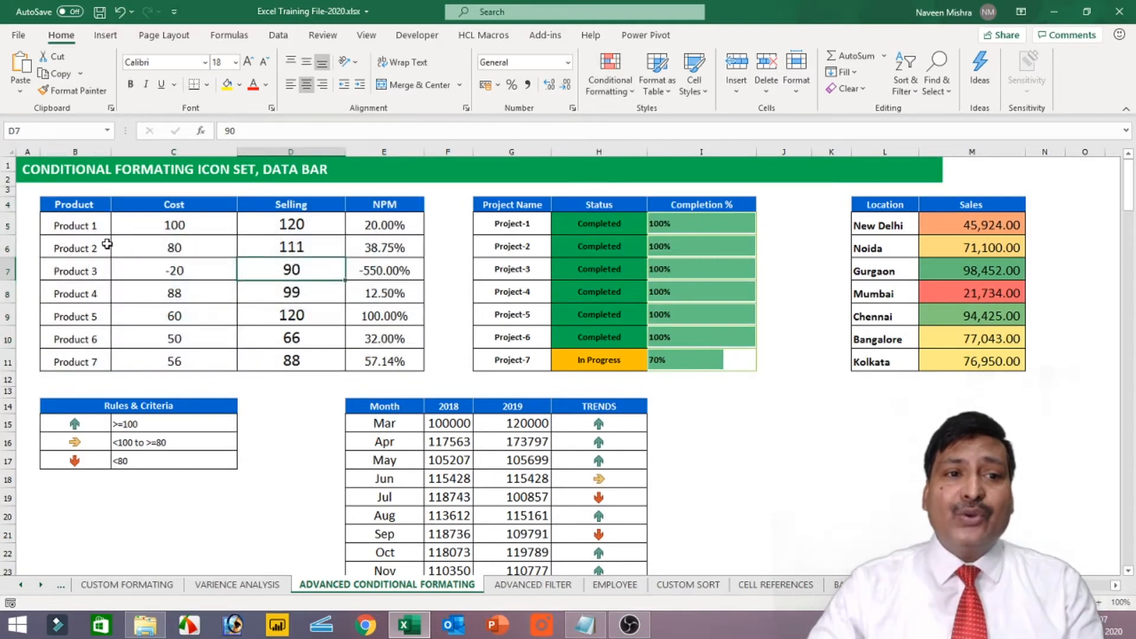
Apply the directional icon set with three coloured arrows (green, yellow, red) to the Selling values in D5:D11
drag(306, 228, 305, 360)
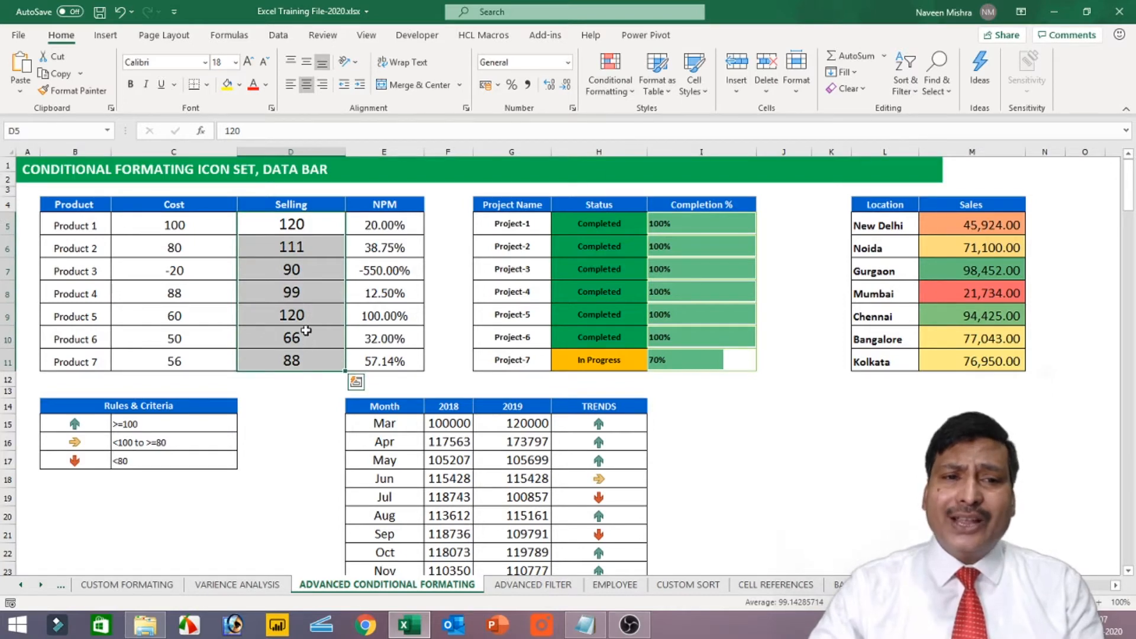
drag(79, 423, 84, 461)
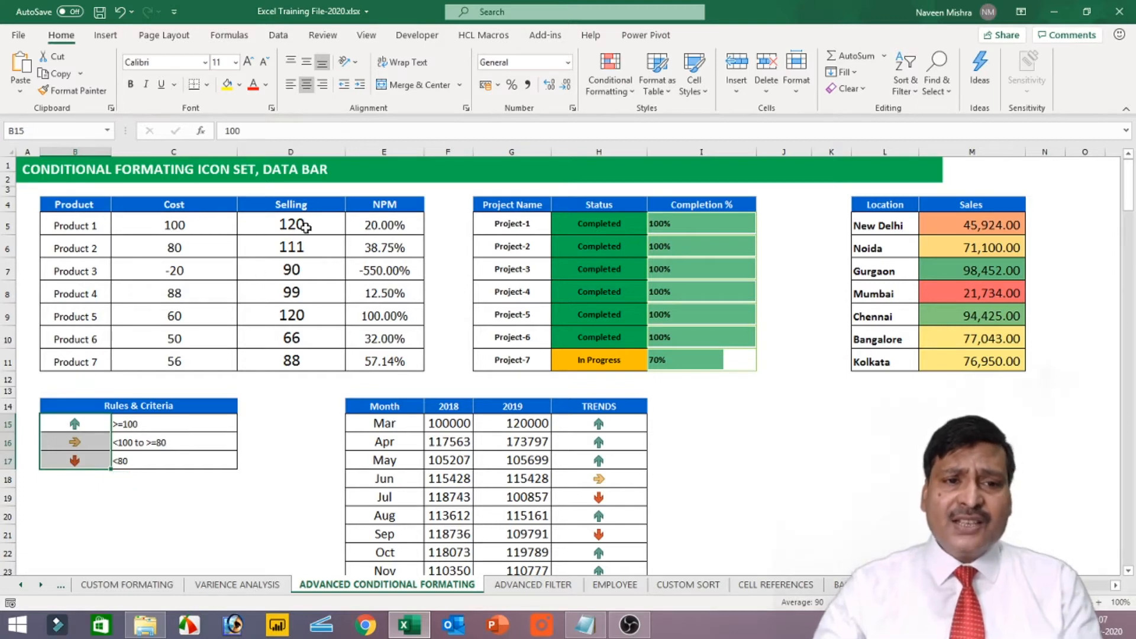
drag(301, 224, 302, 357)
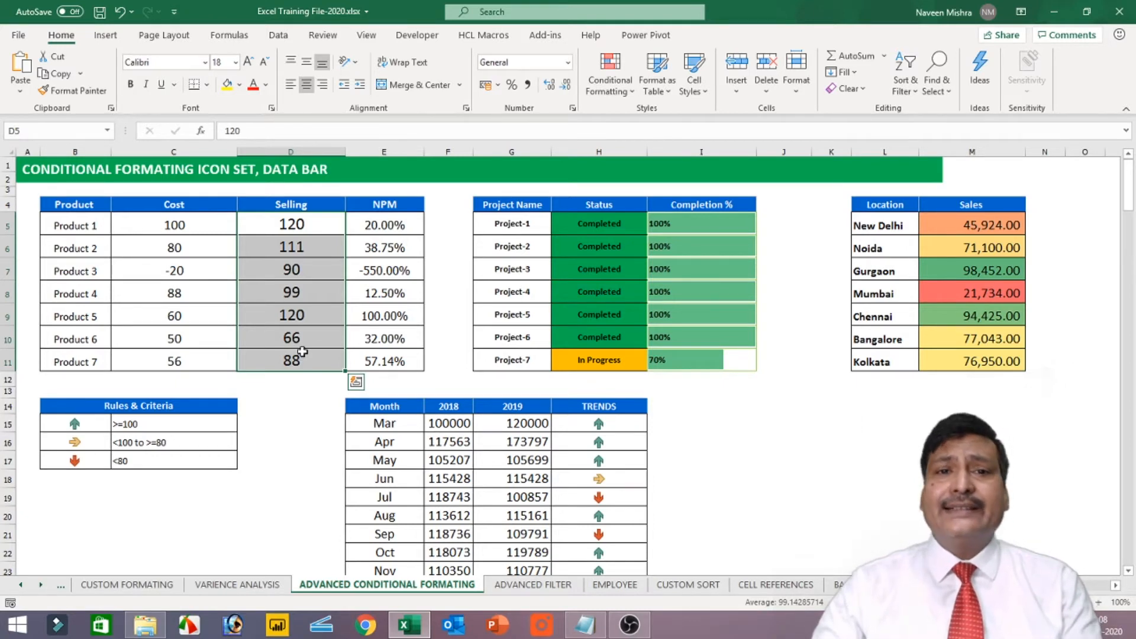
click(619, 70)
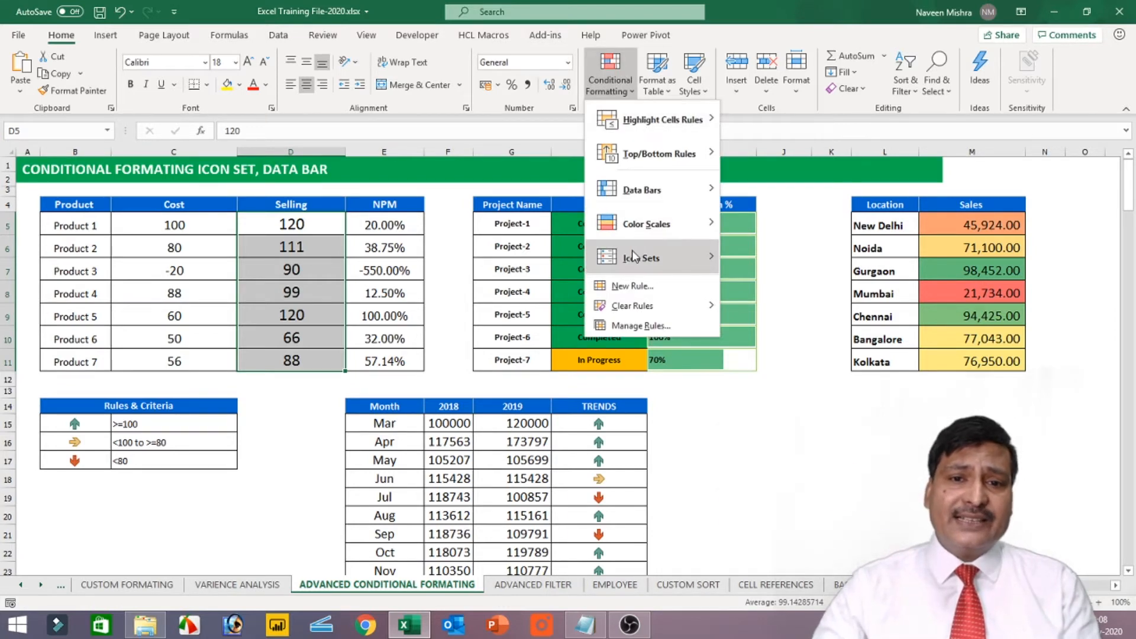
mouse_move(632, 256)
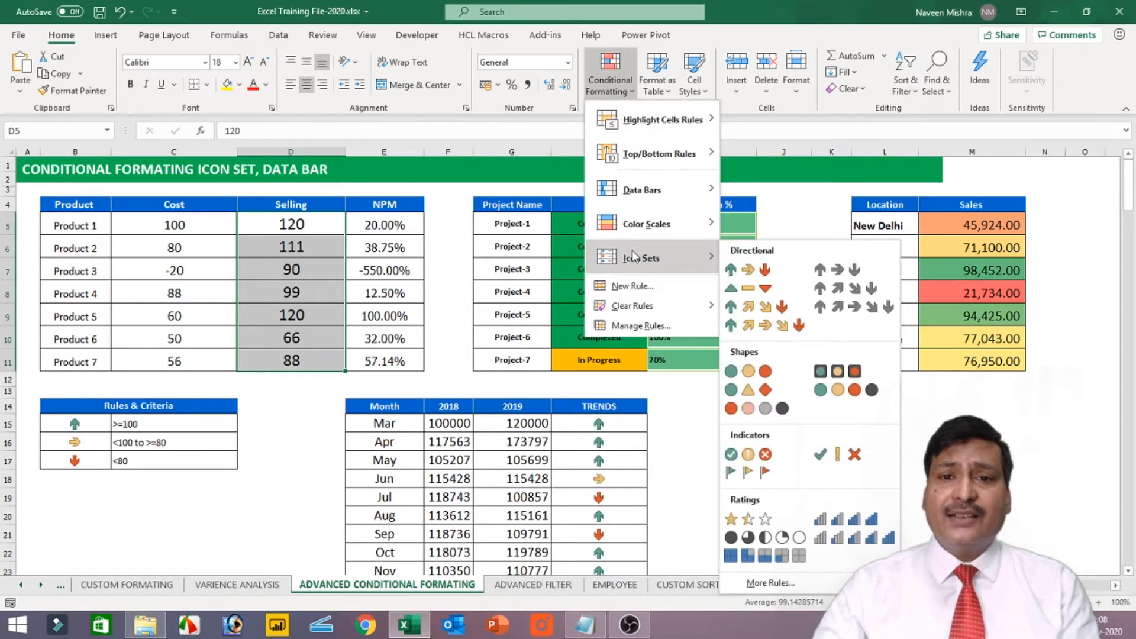
click(751, 269)
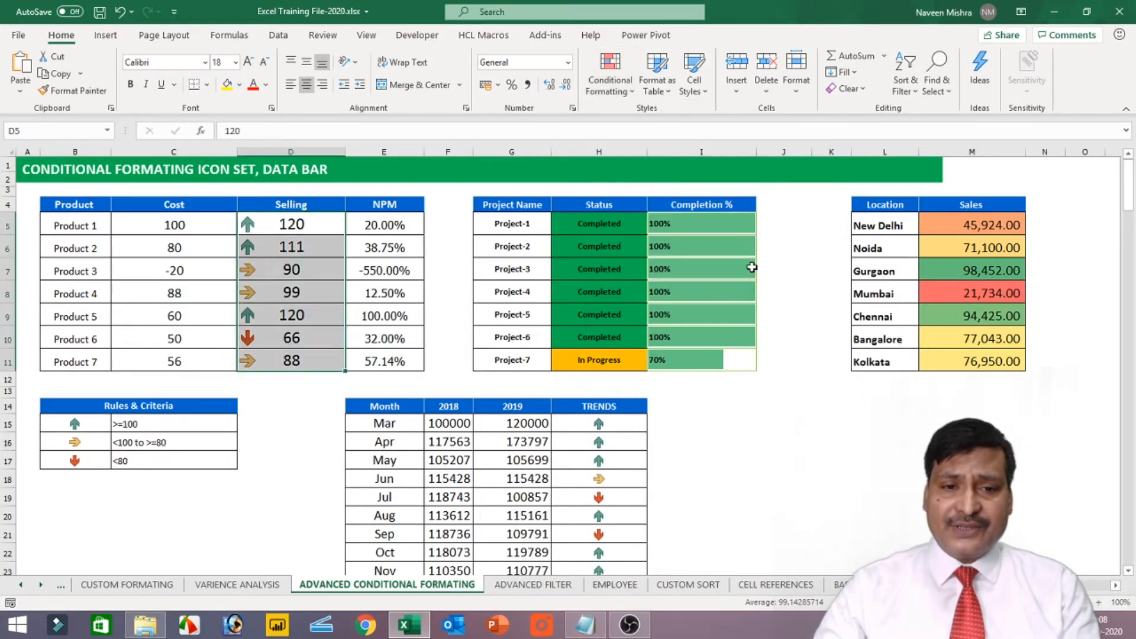
drag(305, 223, 301, 359)
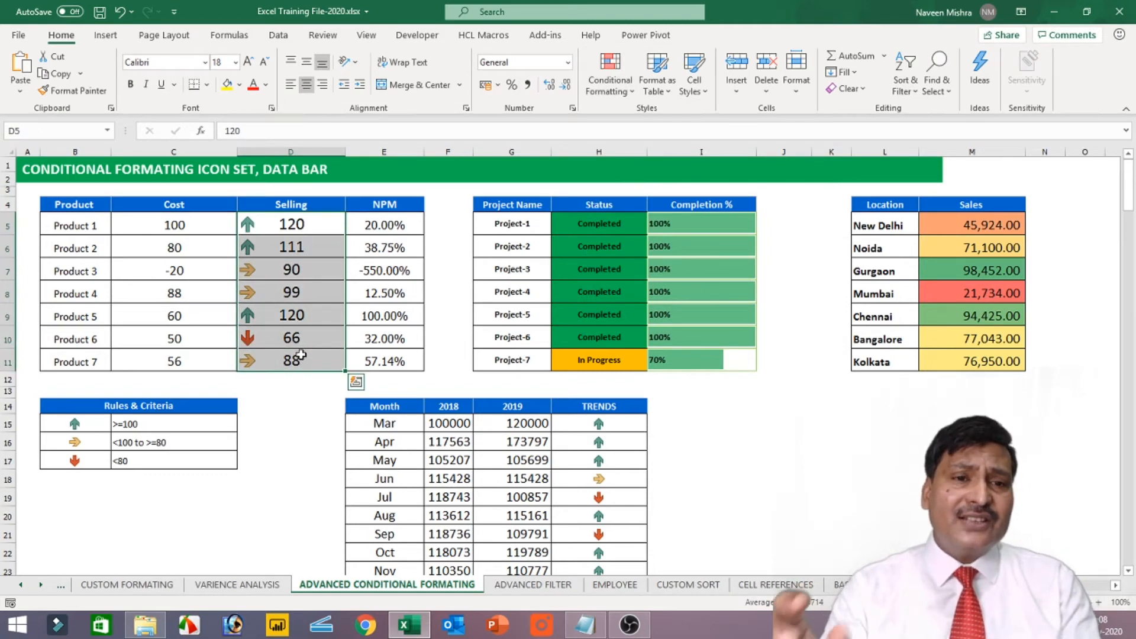
mouse_move(261, 227)
mouse_down()
mouse_move(253, 291)
mouse_move(256, 244)
mouse_up()
click(261, 329)
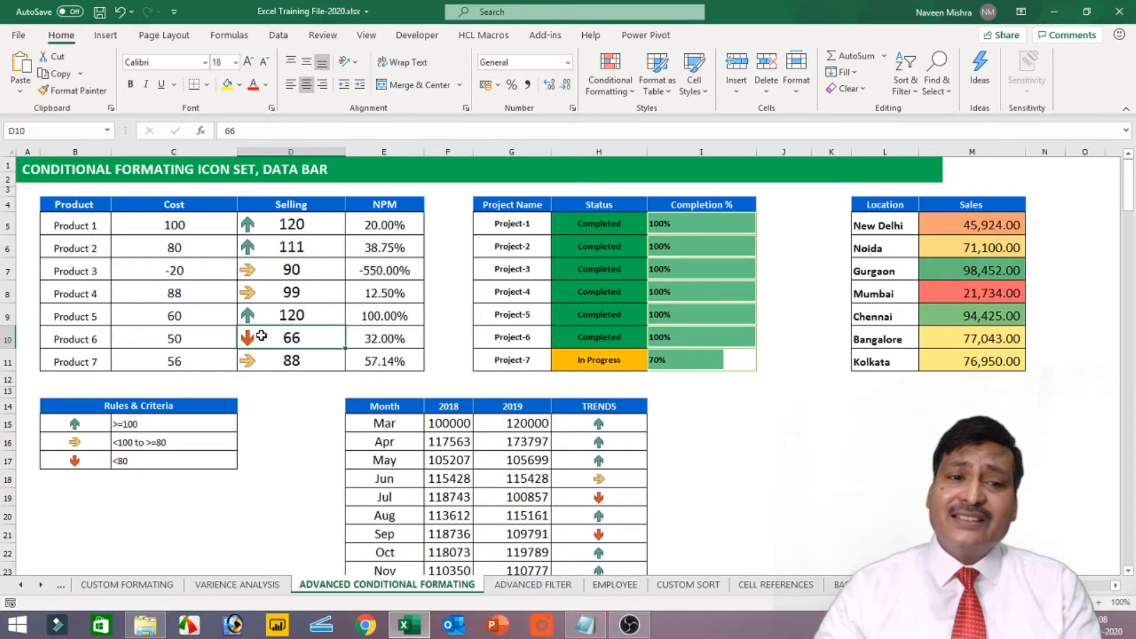
click(272, 236)
drag(272, 236, 267, 358)
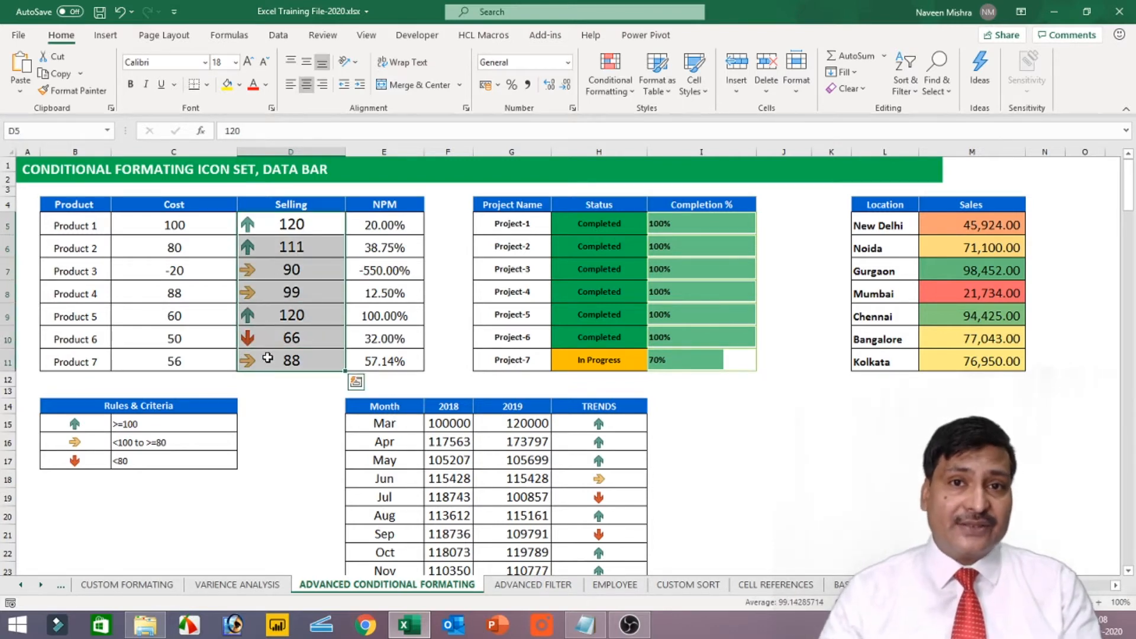
Edit the icon set rule on the Selling values D5:D11 so both icon thresholds use the Number type
drag(289, 228, 287, 353)
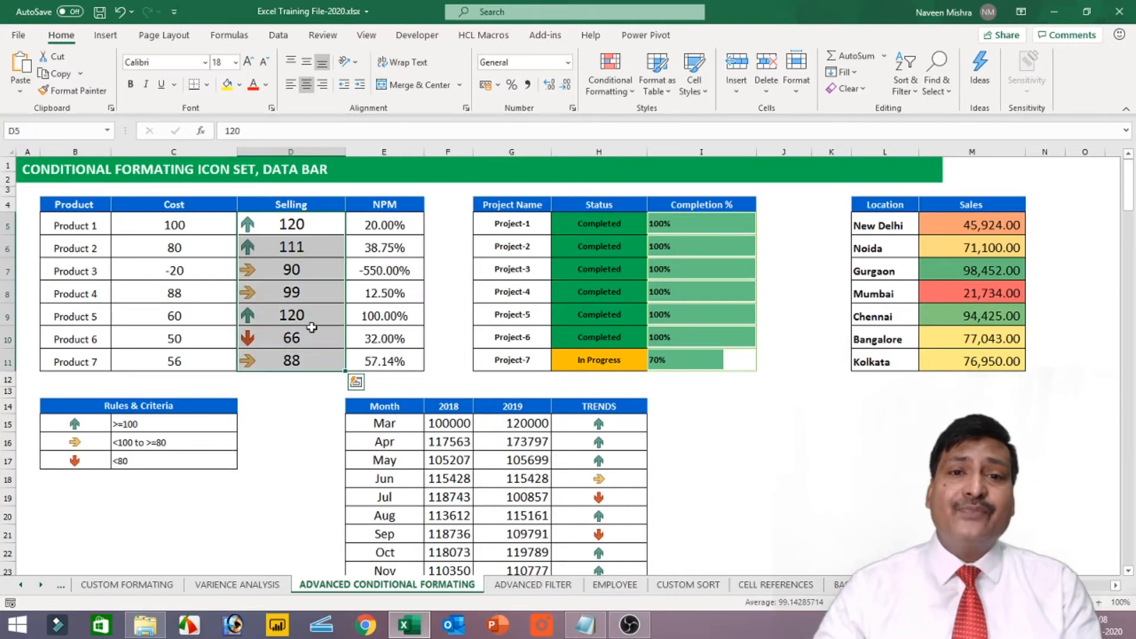
click(623, 93)
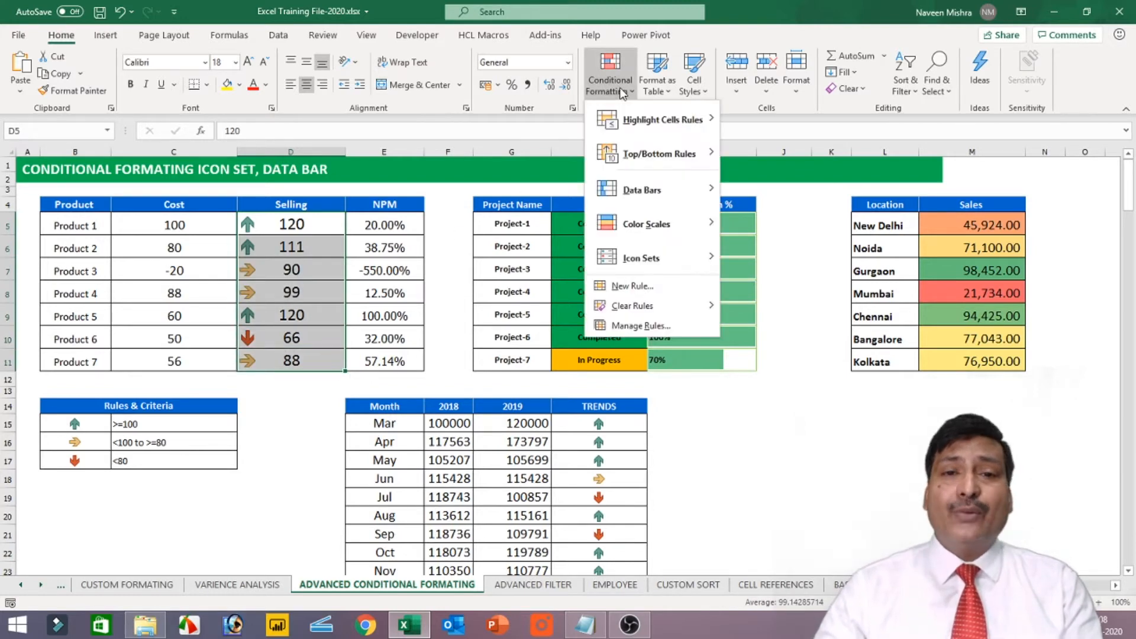
click(642, 327)
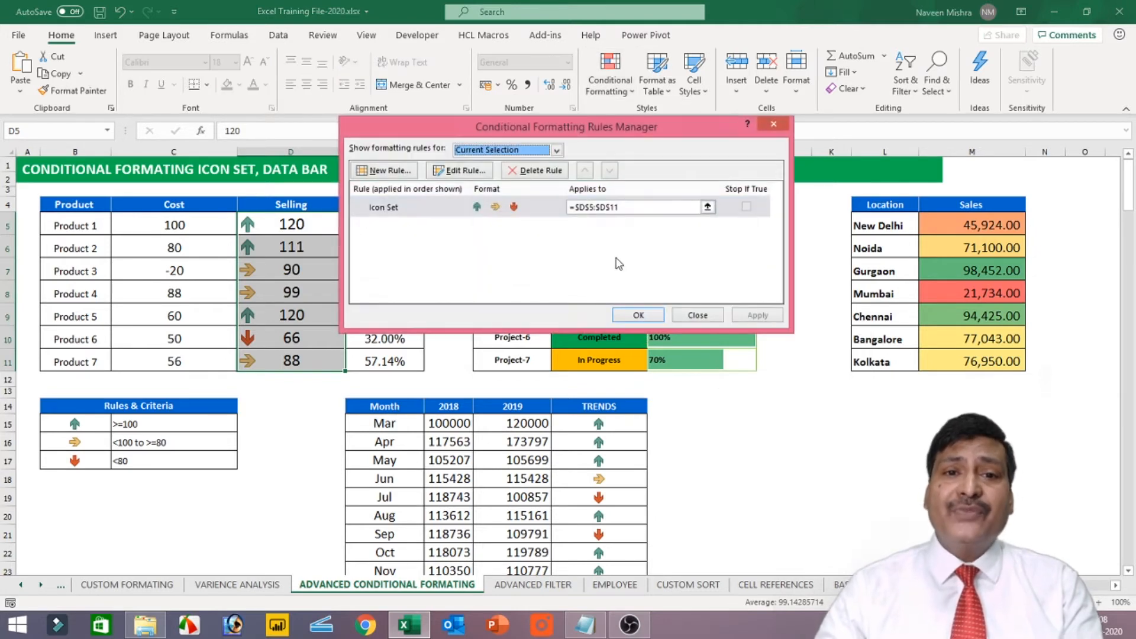
click(454, 173)
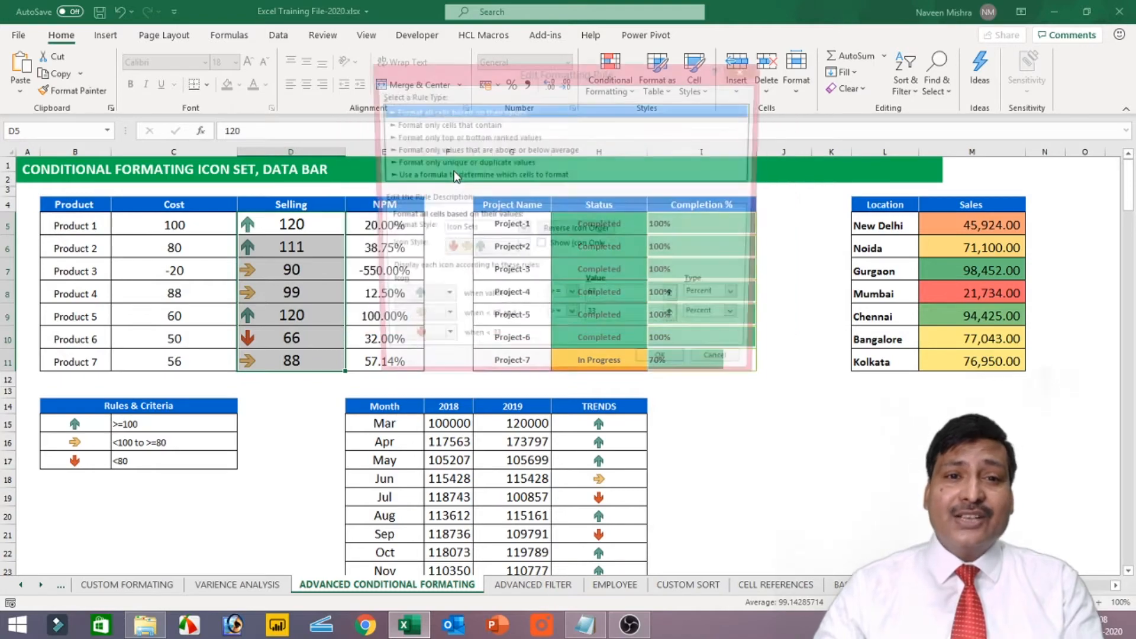
drag(541, 65, 202, 52)
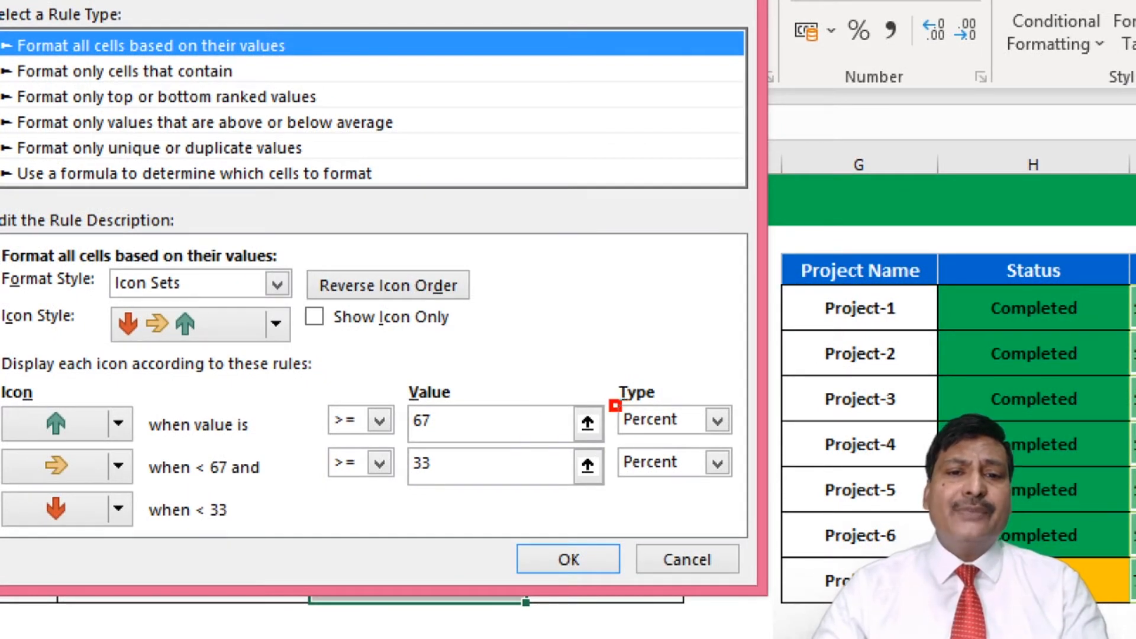
drag(615, 405, 721, 434)
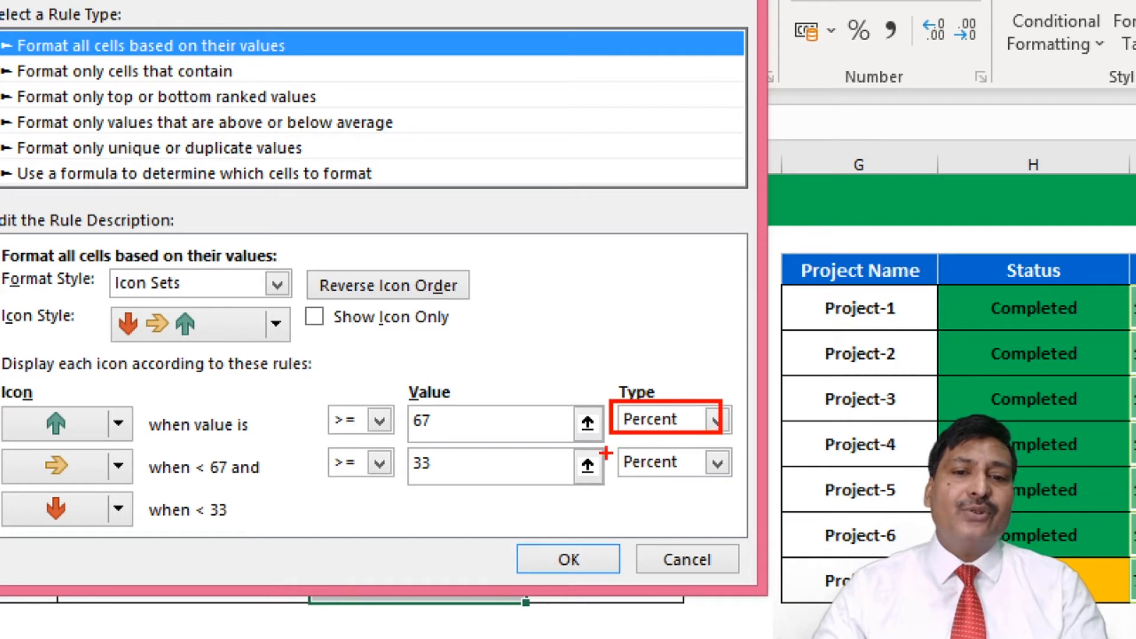
mouse_move(606, 447)
mouse_down()
mouse_move(713, 481)
mouse_move(733, 475)
mouse_up()
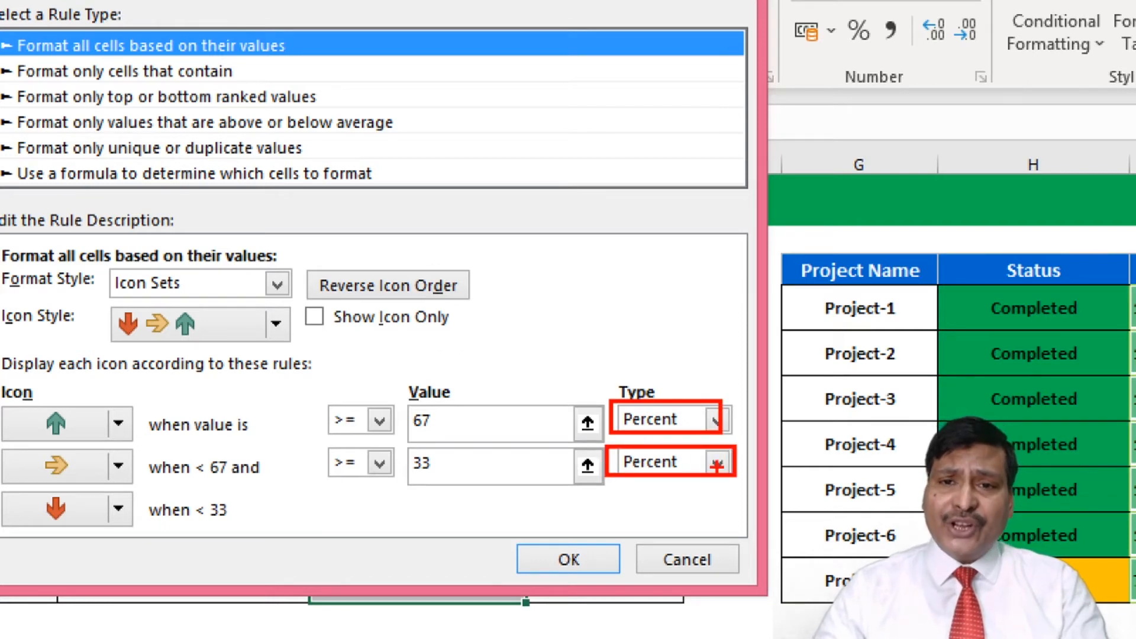
key(Escape)
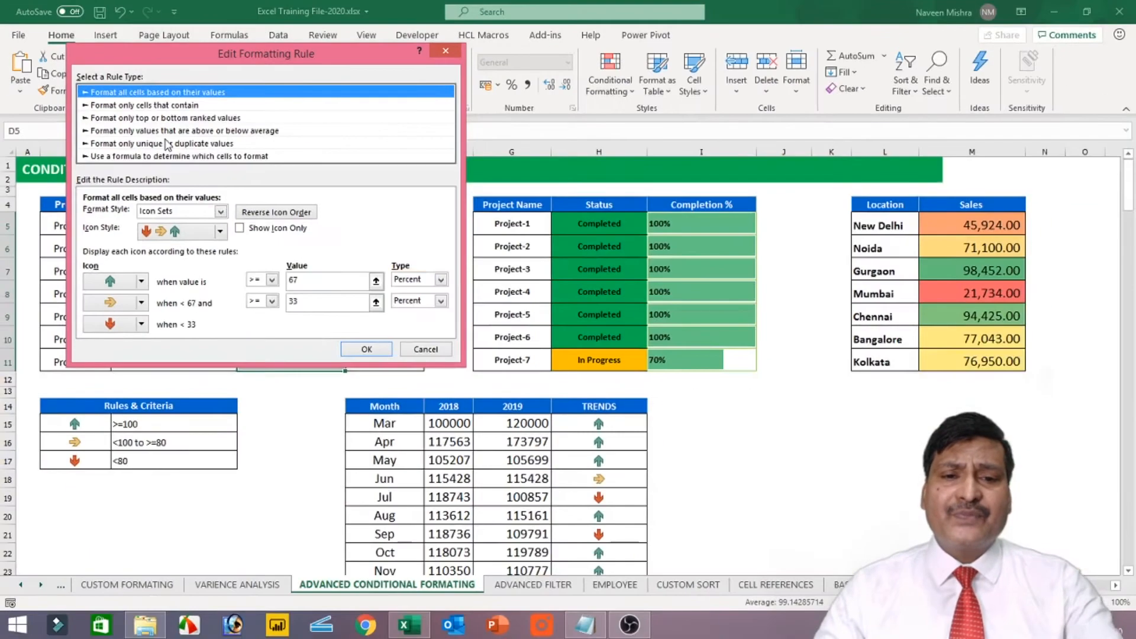
click(441, 279)
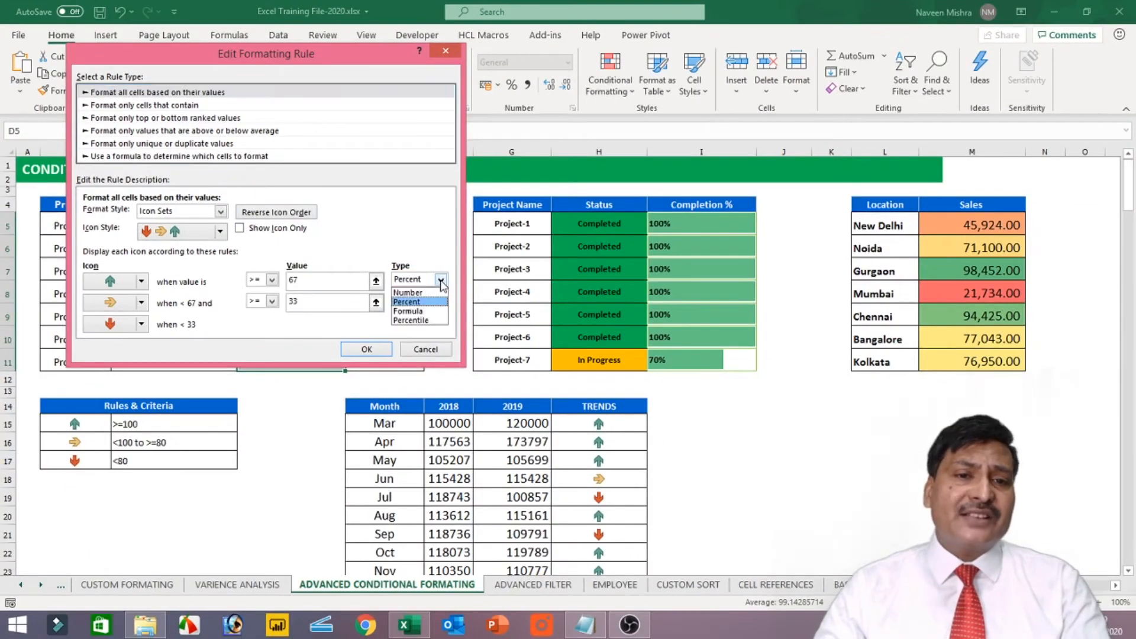
click(437, 292)
click(440, 301)
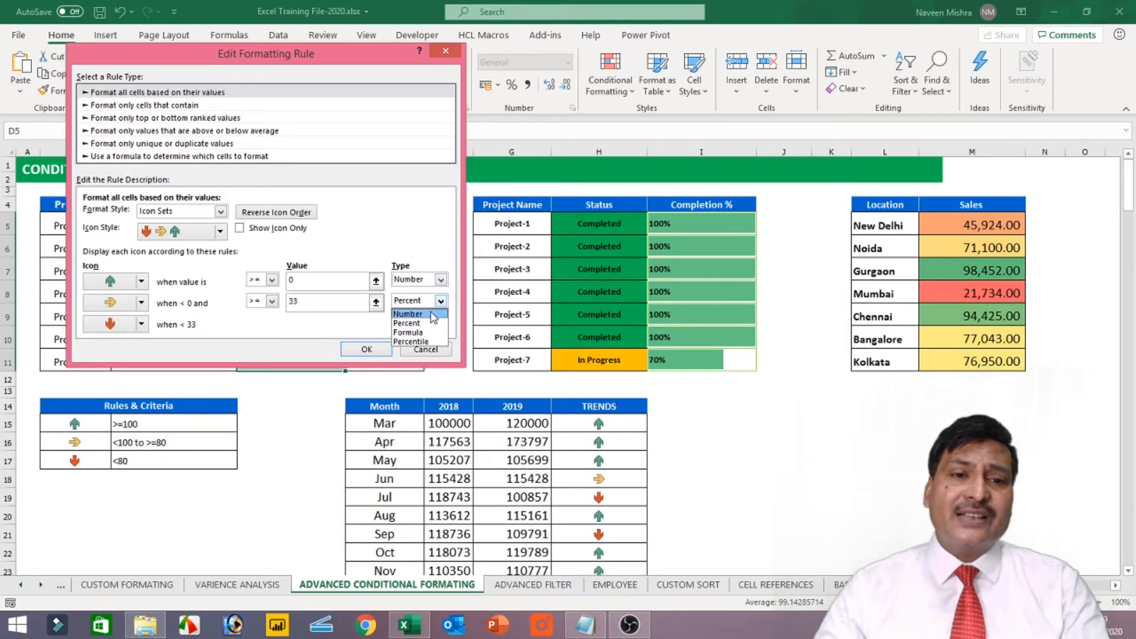
click(430, 313)
Set the rule's thresholds to >= 100 for the green arrow and >= 80 for the yellow arrow, and apply the rule
click(337, 281)
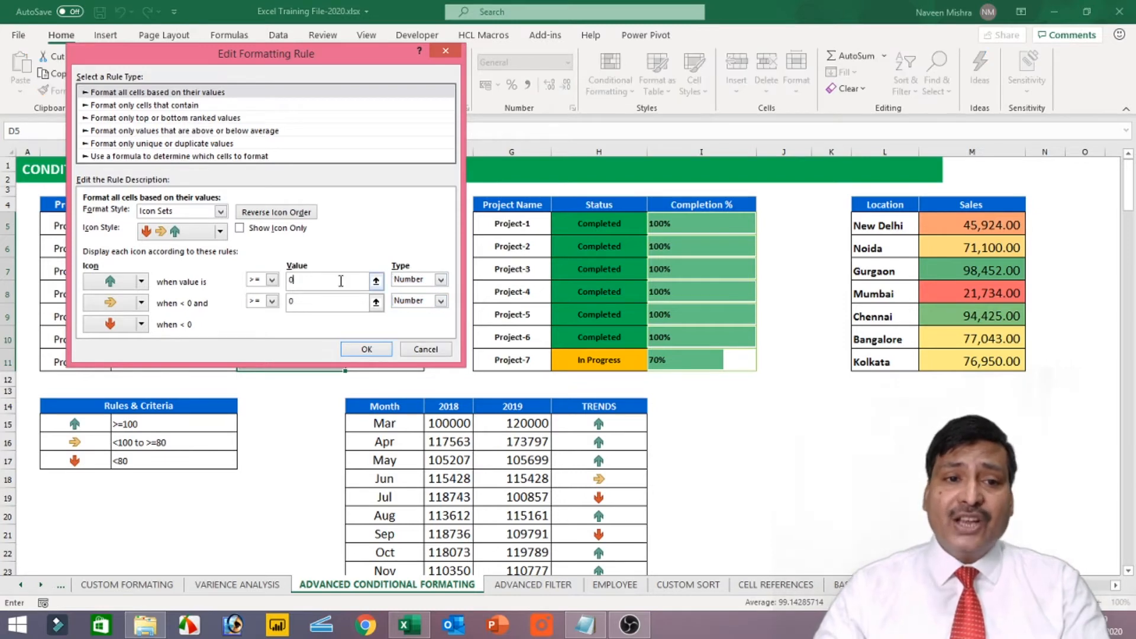
key(BackSpace)
text(100)
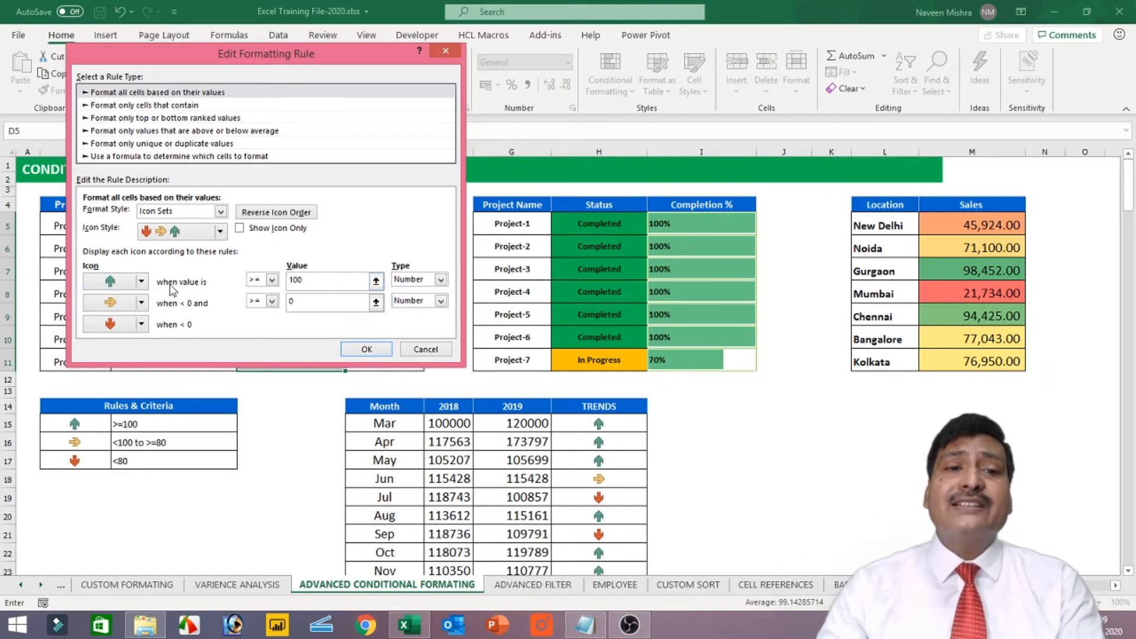
key(Tab)
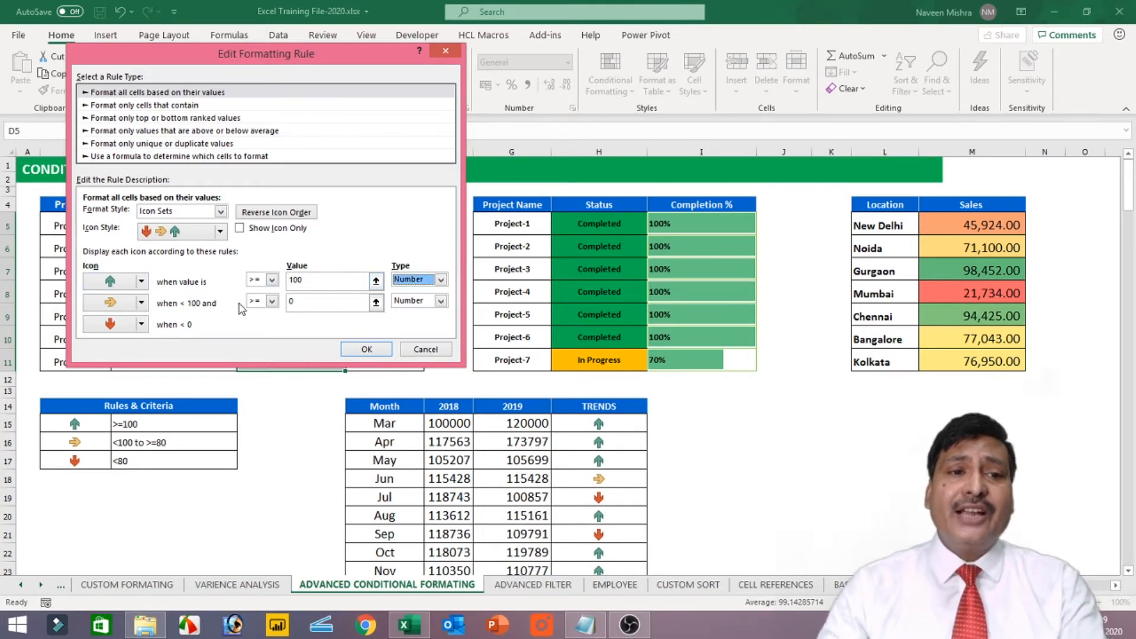
double_click(306, 306)
text(80)
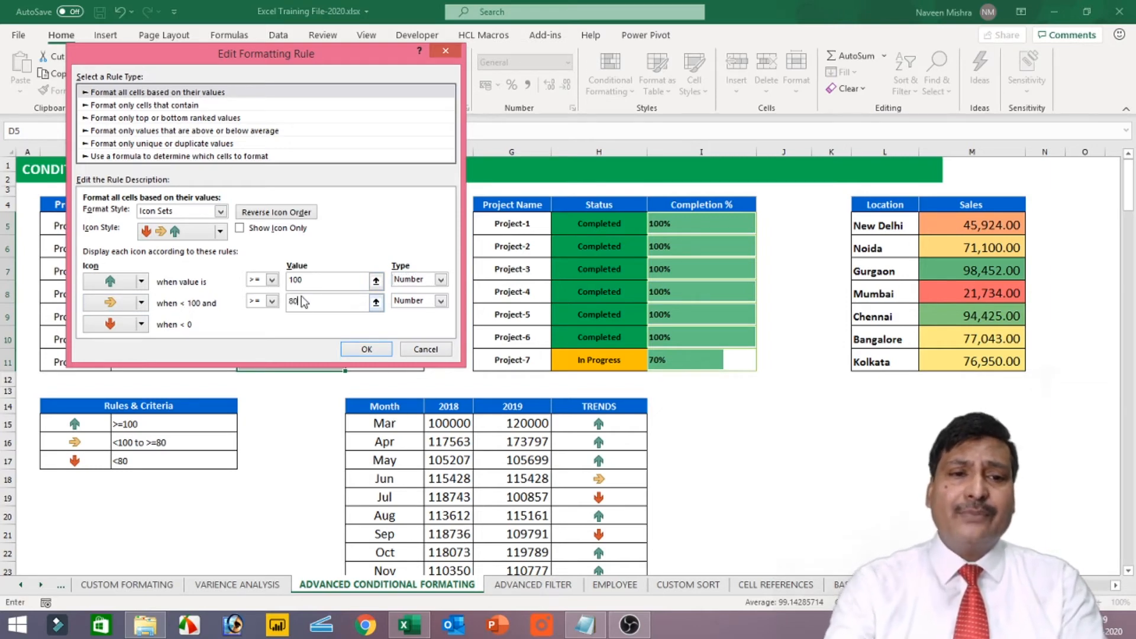
key(Tab)
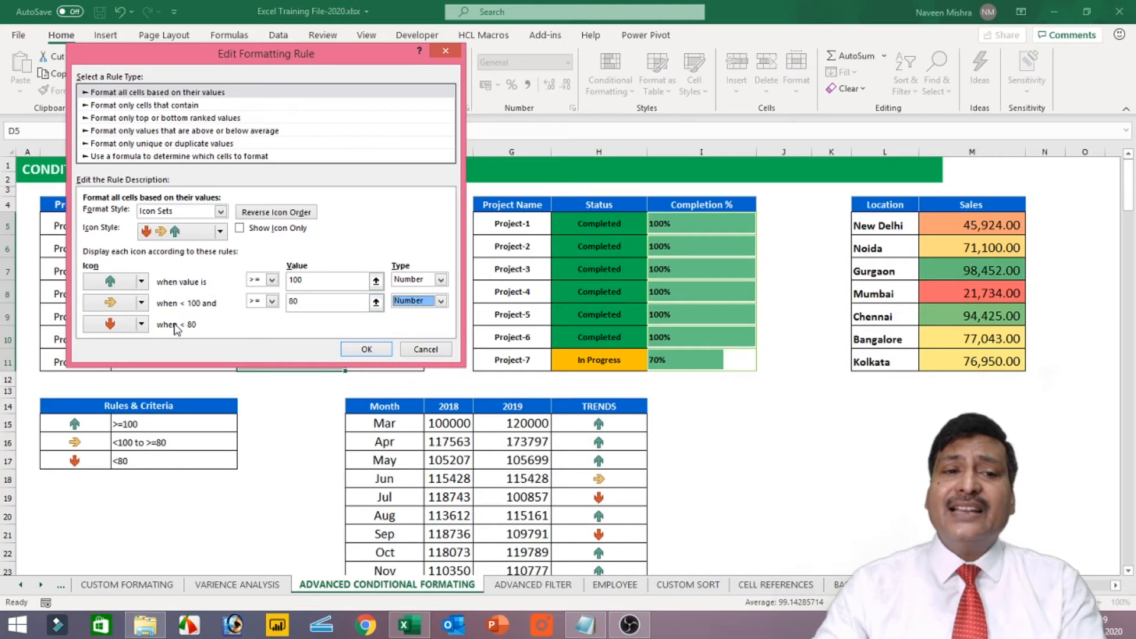
click(357, 352)
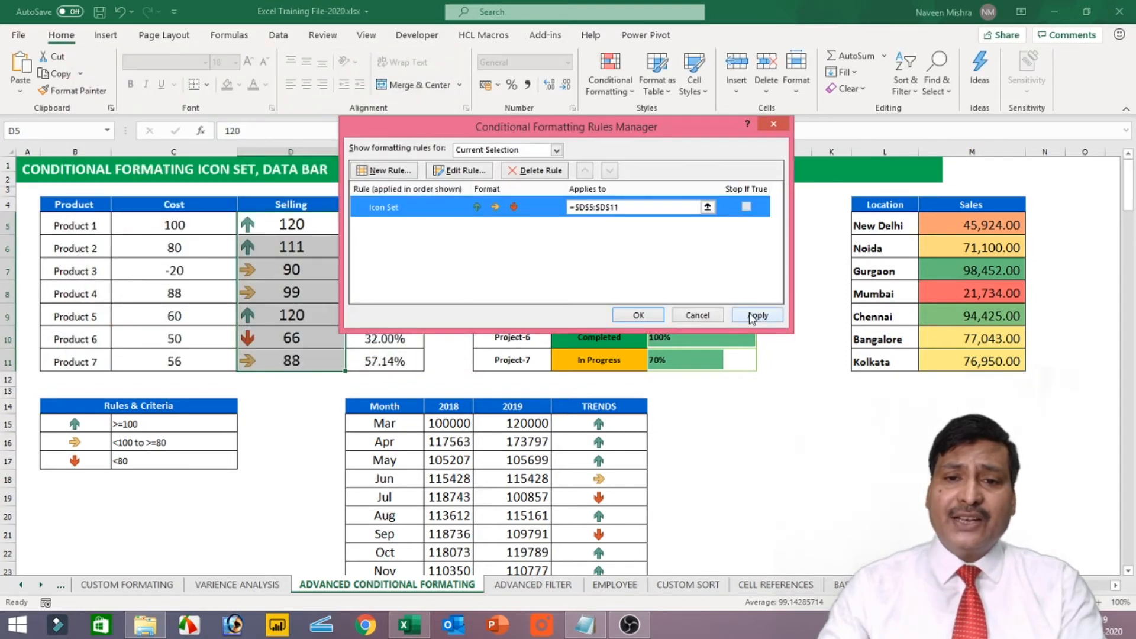
click(752, 317)
click(658, 317)
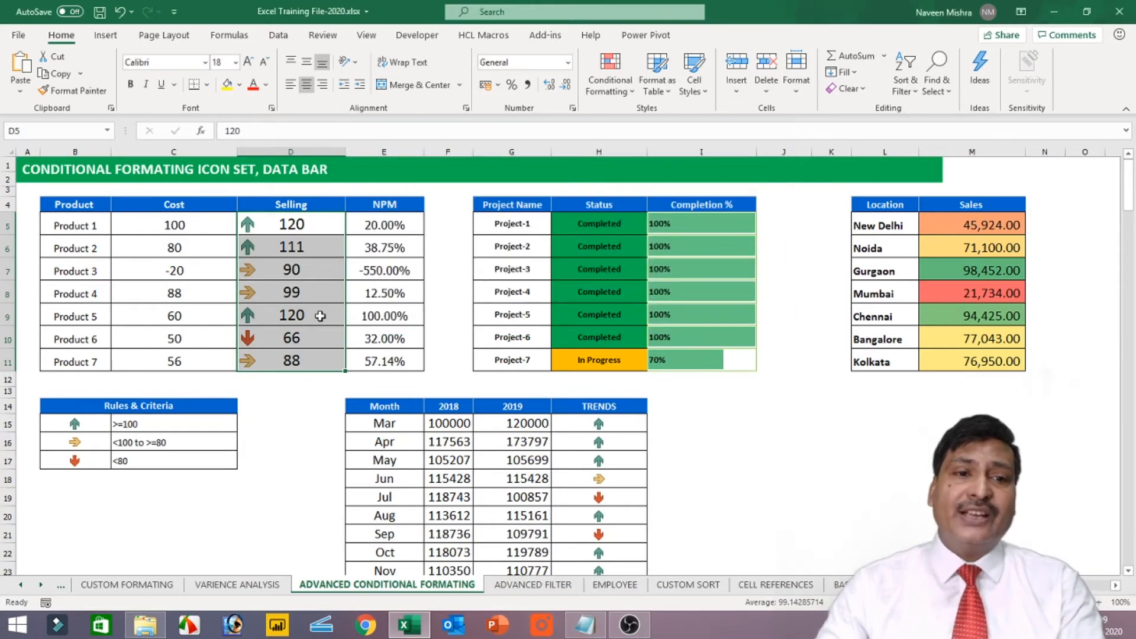
drag(283, 223, 290, 362)
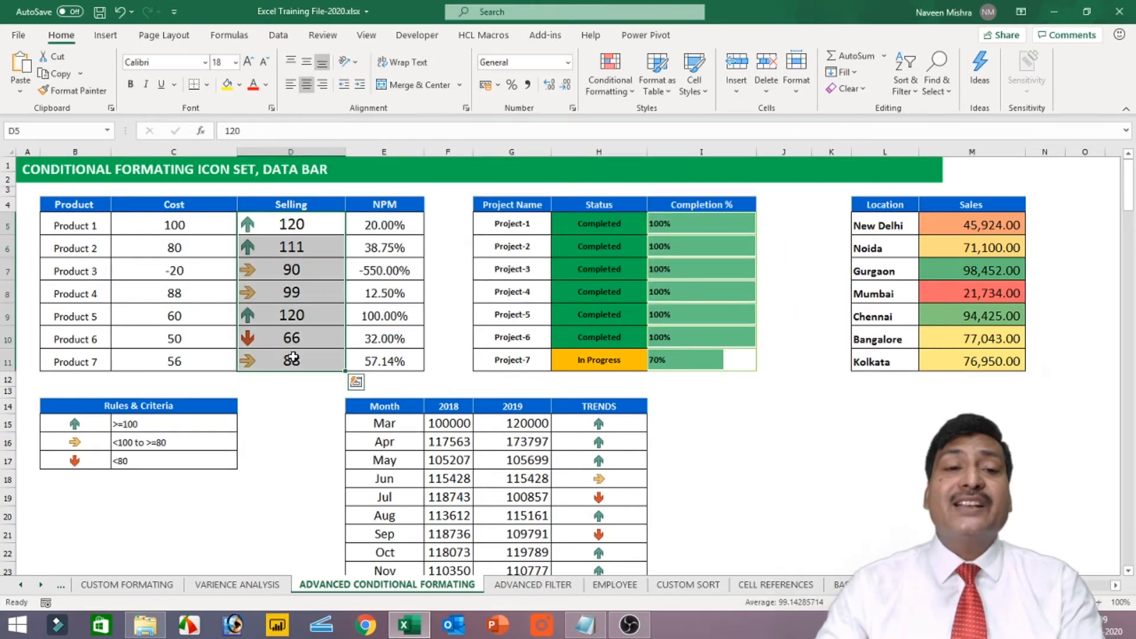
click(173, 425)
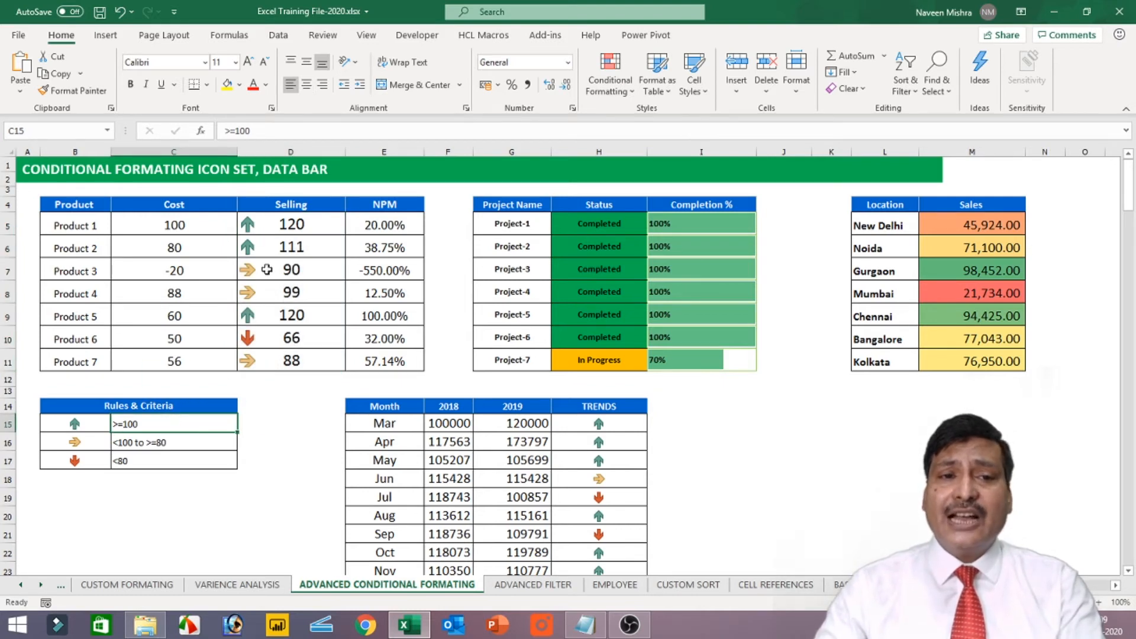
drag(272, 224, 285, 292)
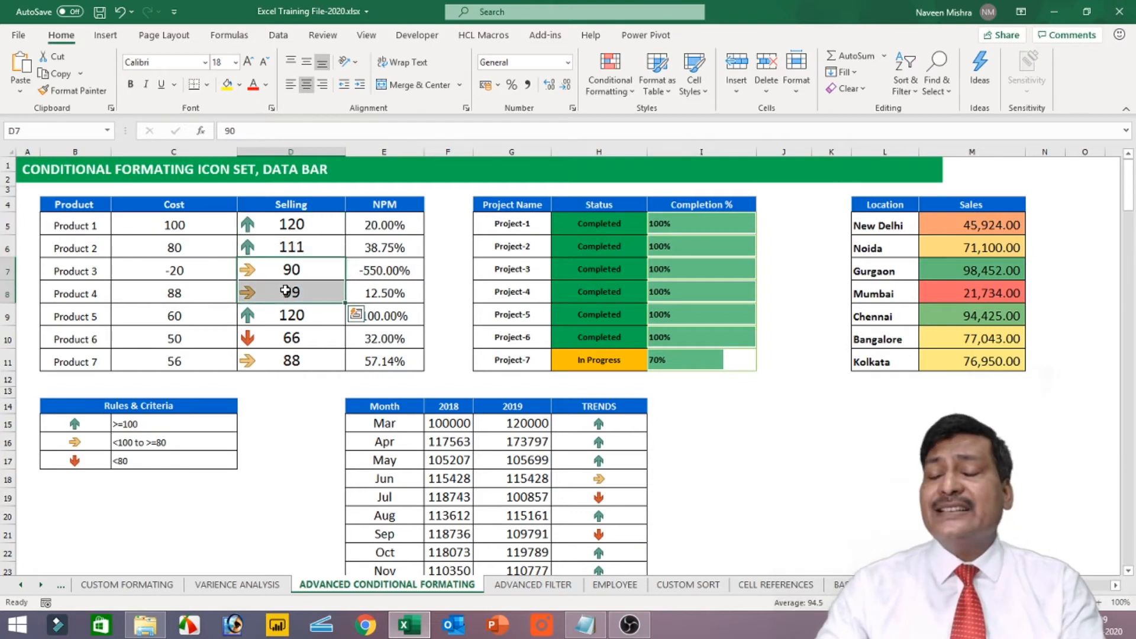
drag(283, 320, 283, 358)
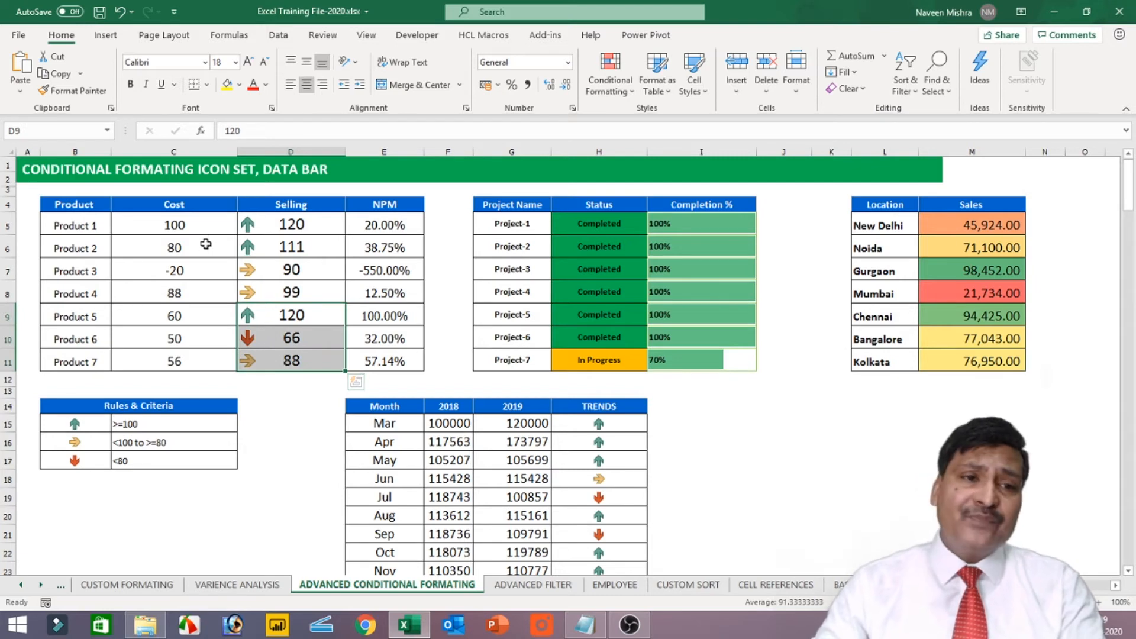
Apply the gradient Light Blue Data Bar conditional format to the Cost values in C5:C11
drag(195, 228, 199, 352)
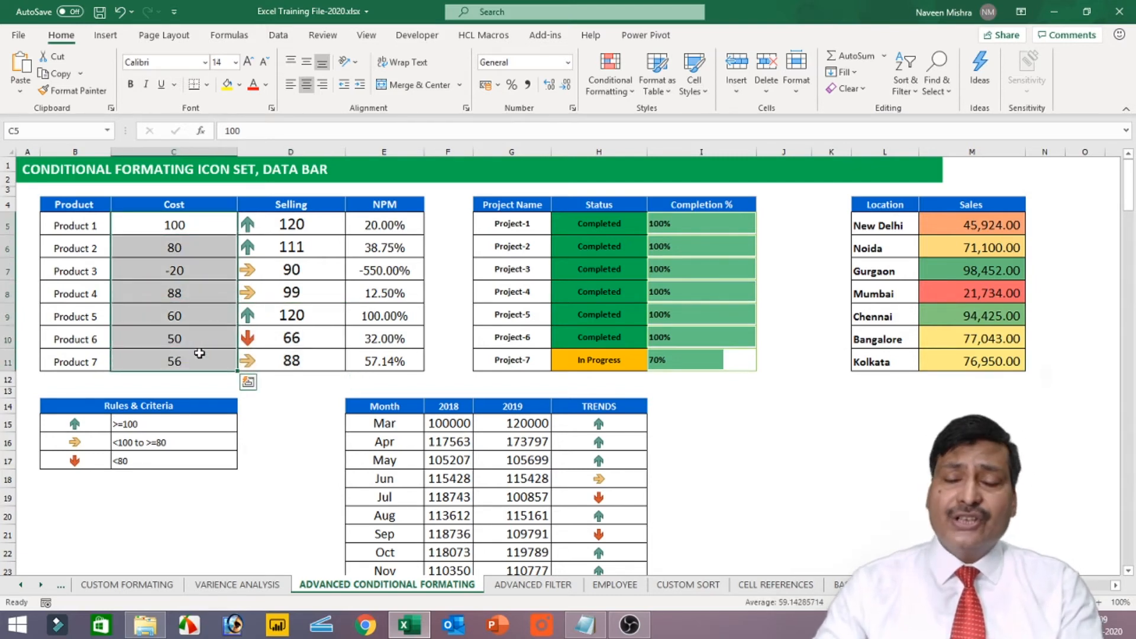
click(622, 77)
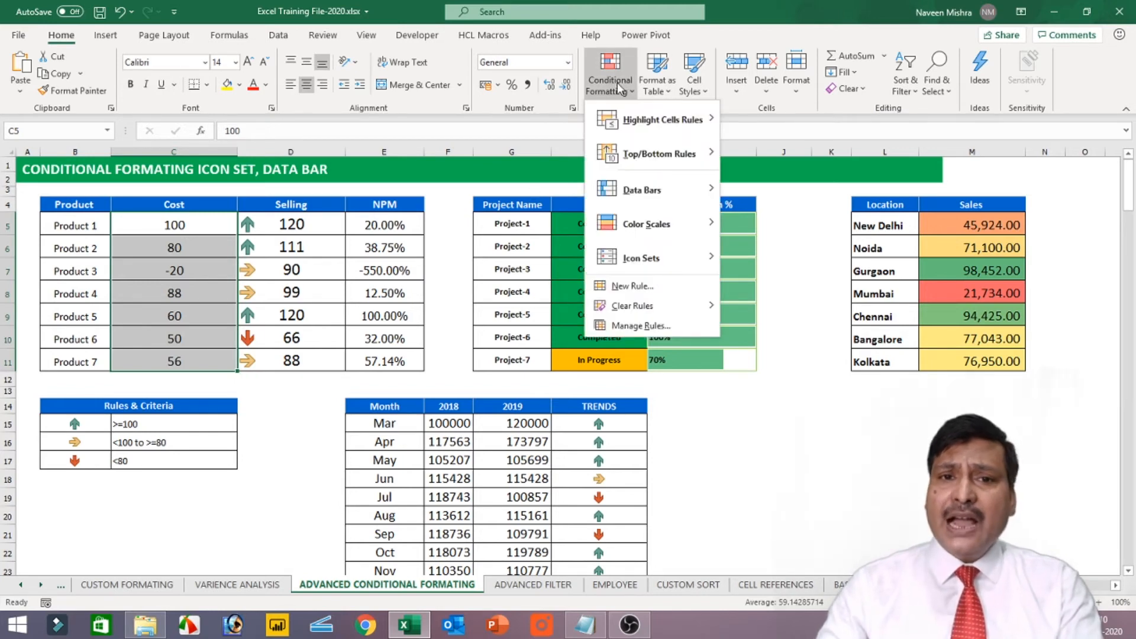
mouse_move(626, 190)
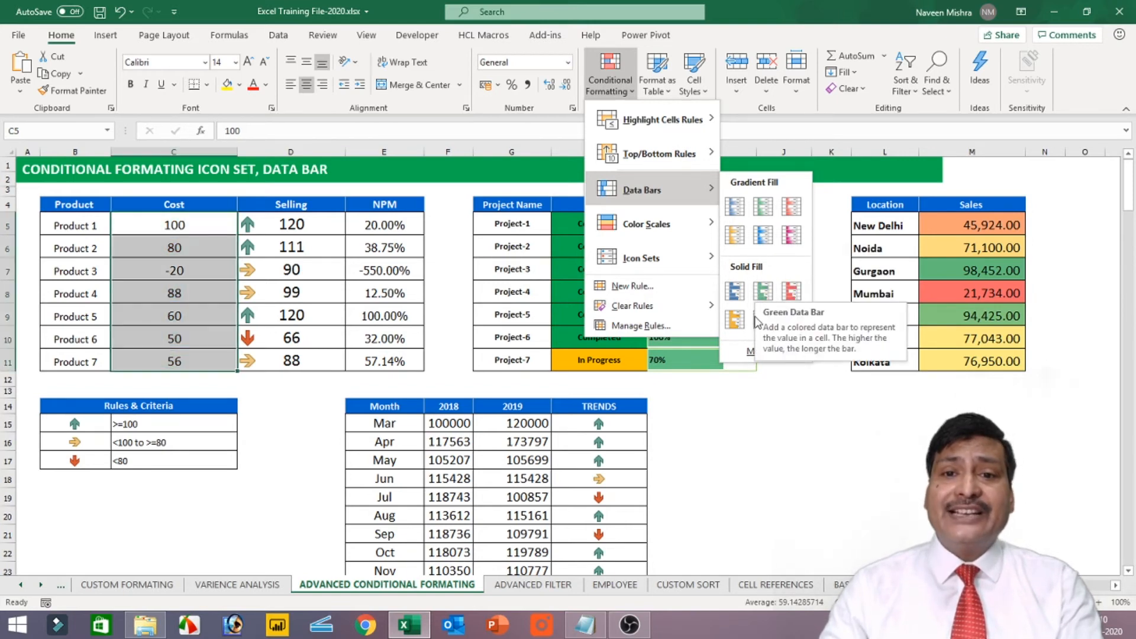
click(763, 237)
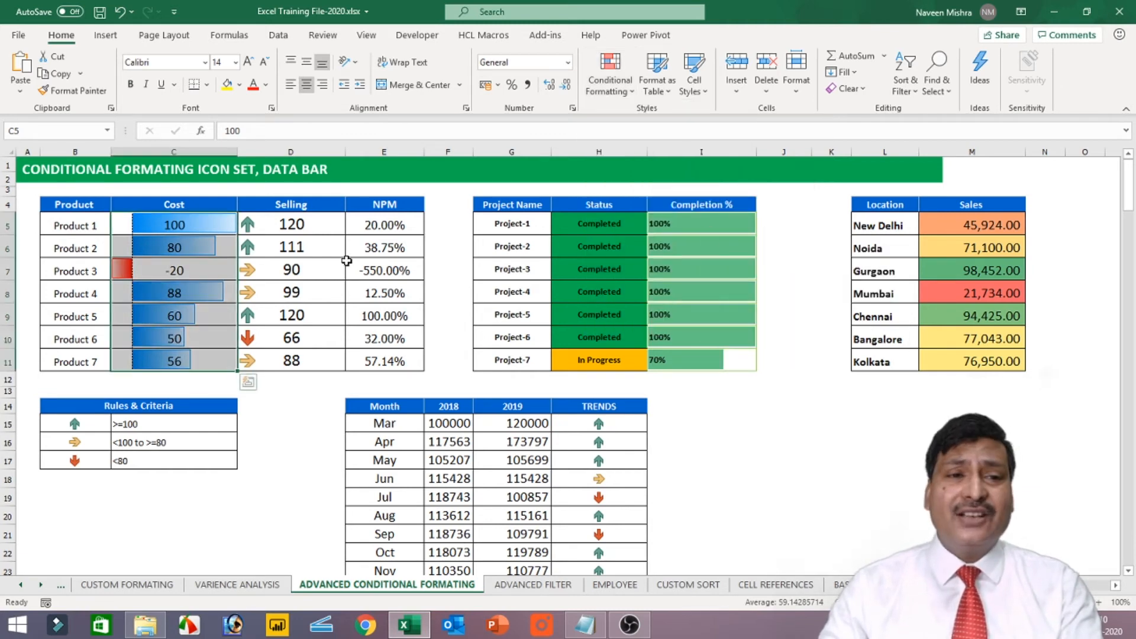
drag(185, 223, 181, 359)
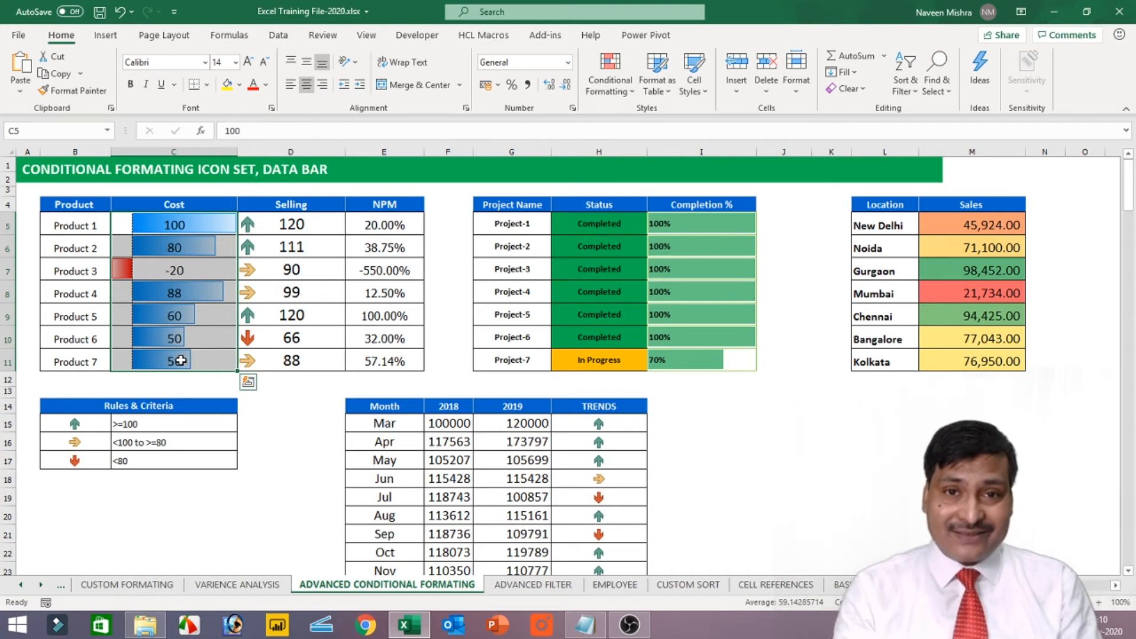
Test the Cost data bars by setting Product 3's cost in C7 to 20, and restore it to -20
click(179, 272)
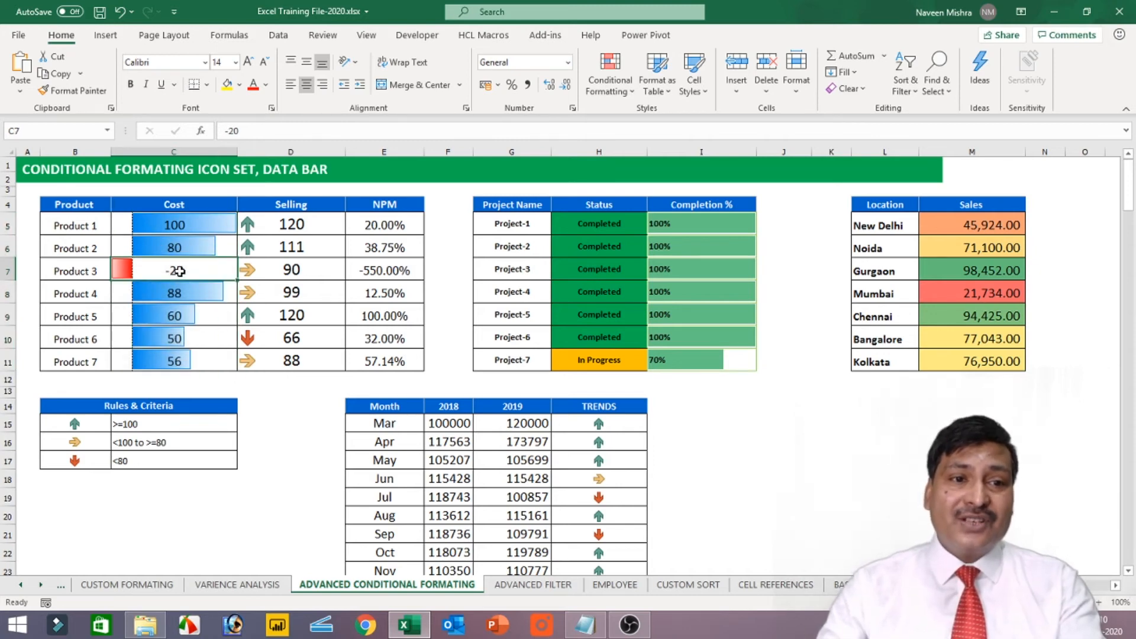
text(20)
key(Return)
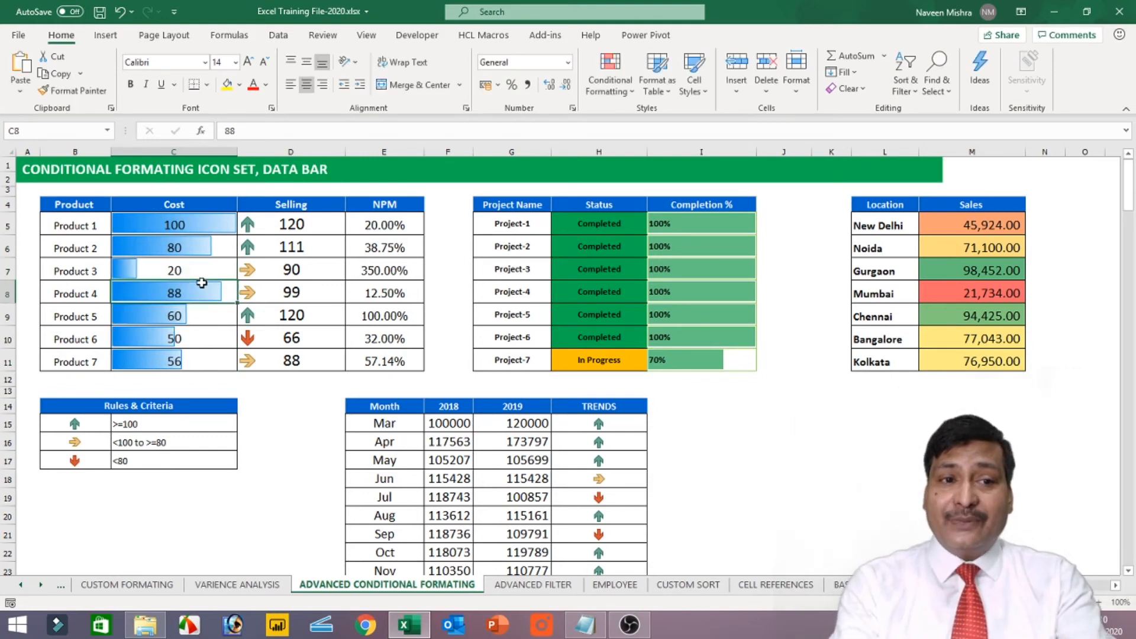
click(191, 272)
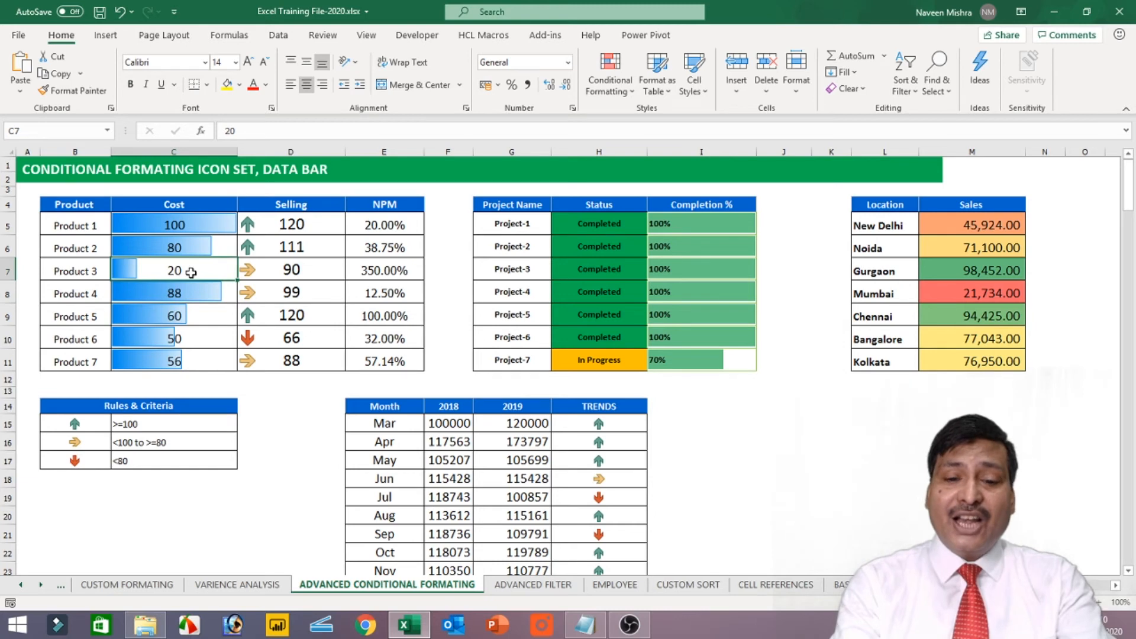
text(-)
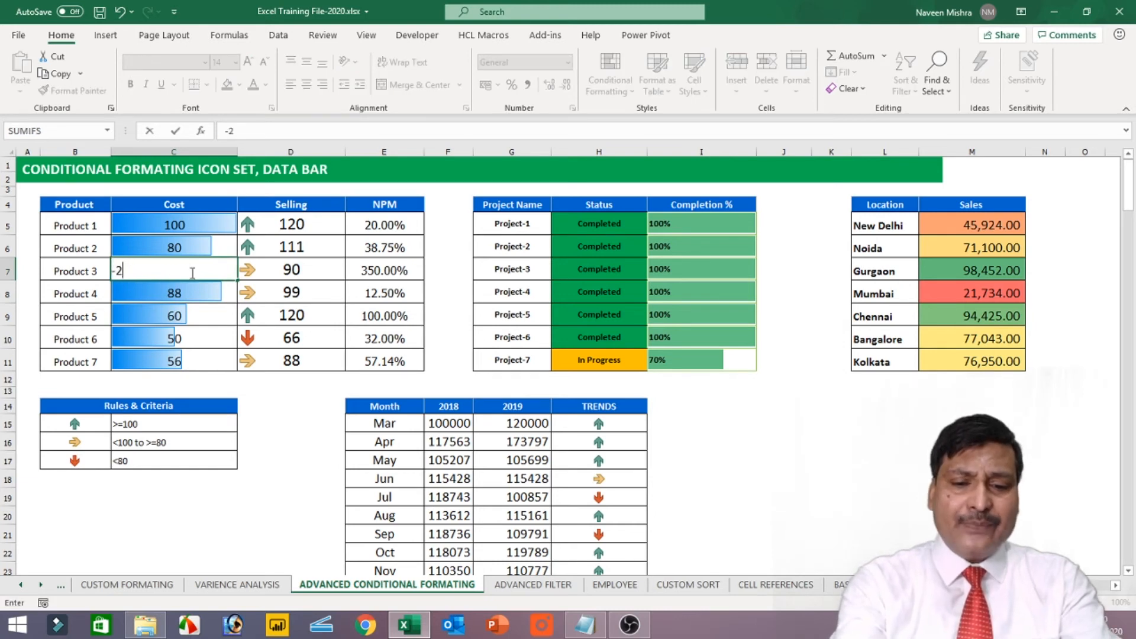
key(Return)
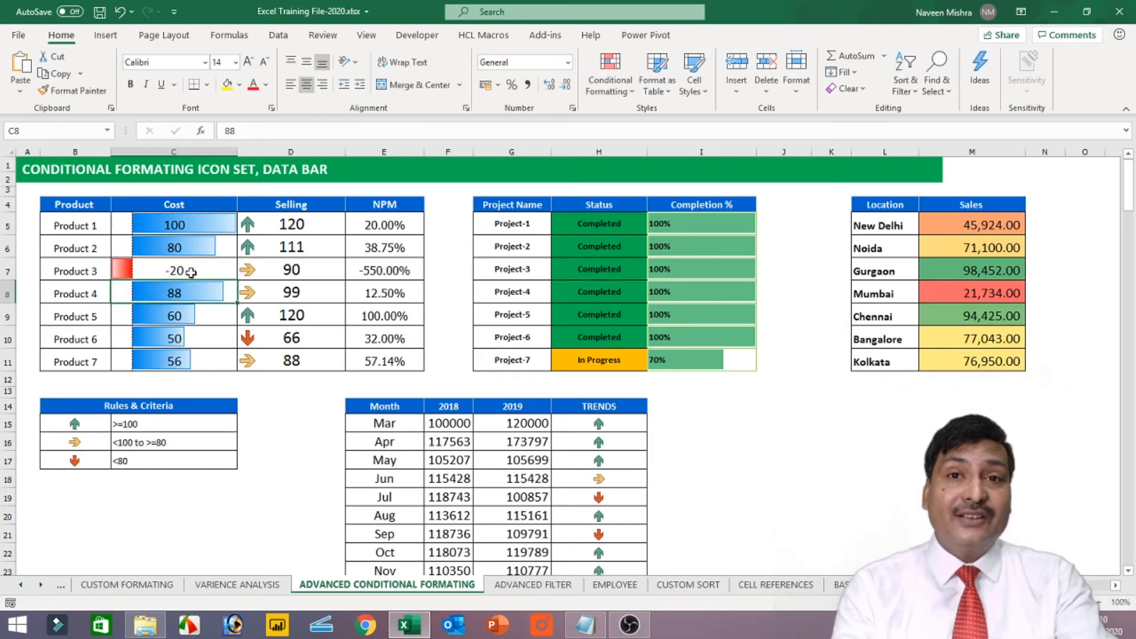
Apply the five-level signal bars rating icon set to the NPM percentages in E5:E11
key(Up)
key(Up)
key(Up)
key(Right)
key(Right)
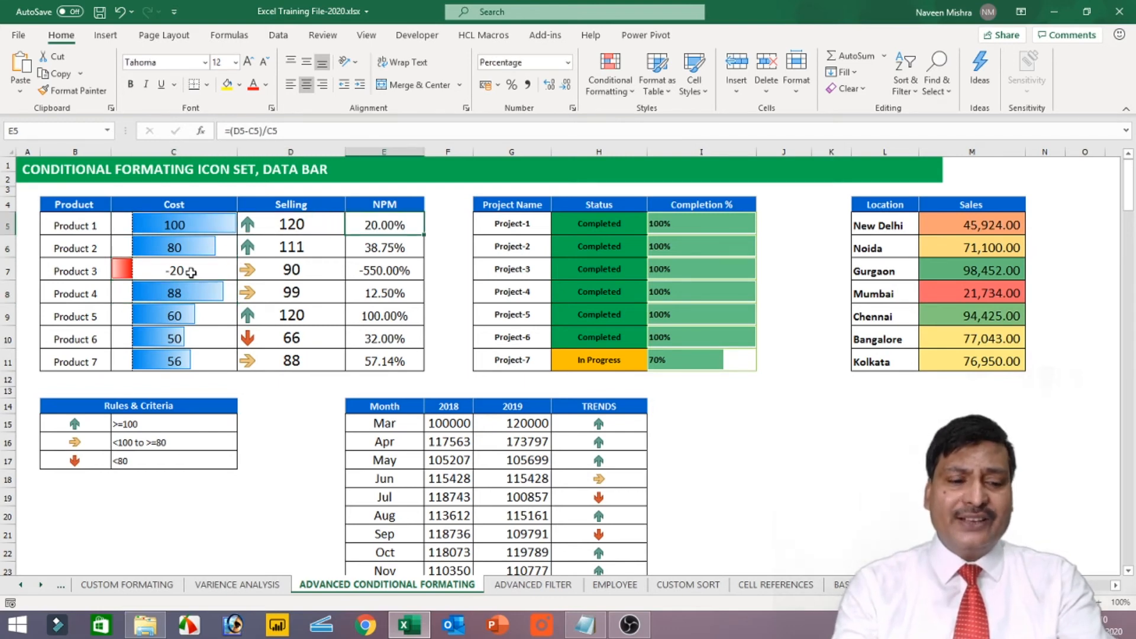
key(shift+Down)
key(shift+Down)
key(shift+Down)
key(shift+Down)
key(shift+Down)
key(shift+Down)
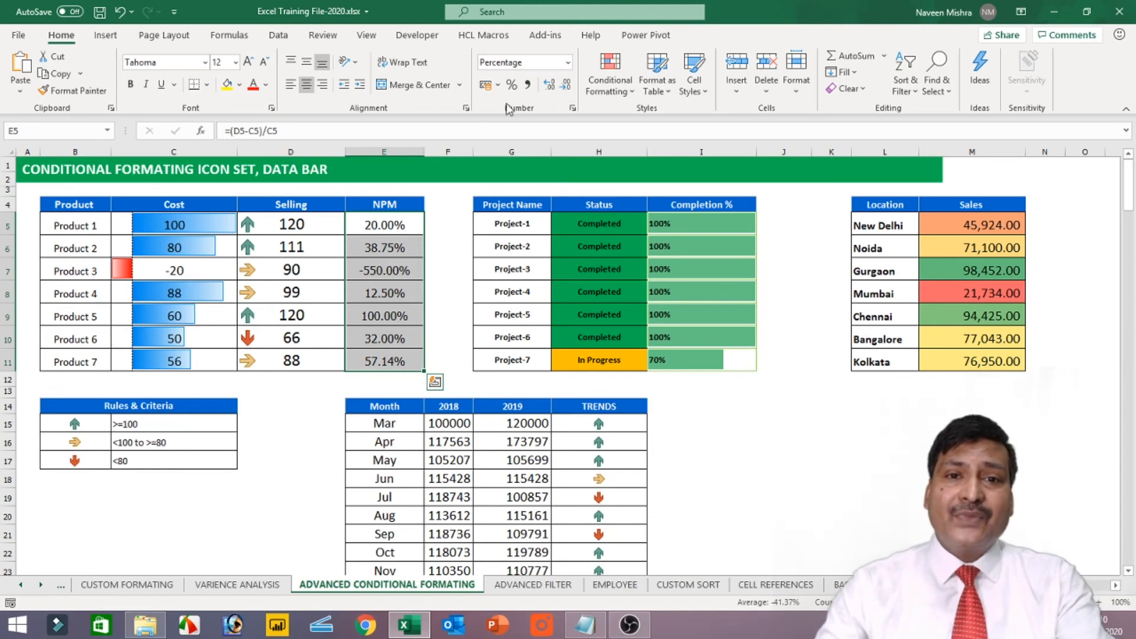
click(589, 83)
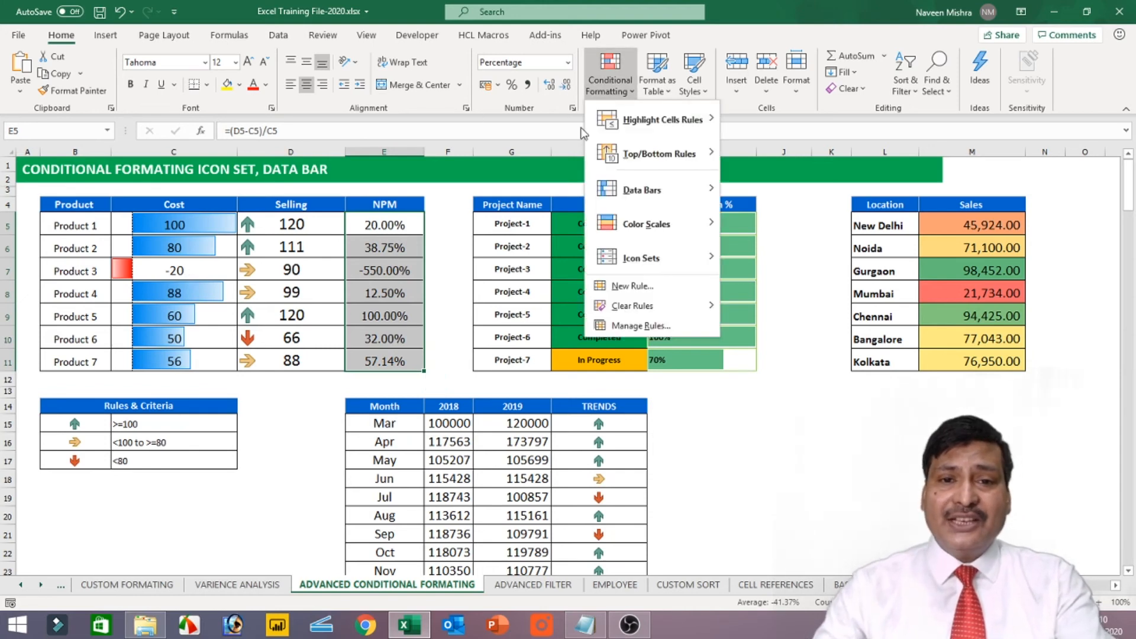
mouse_move(657, 258)
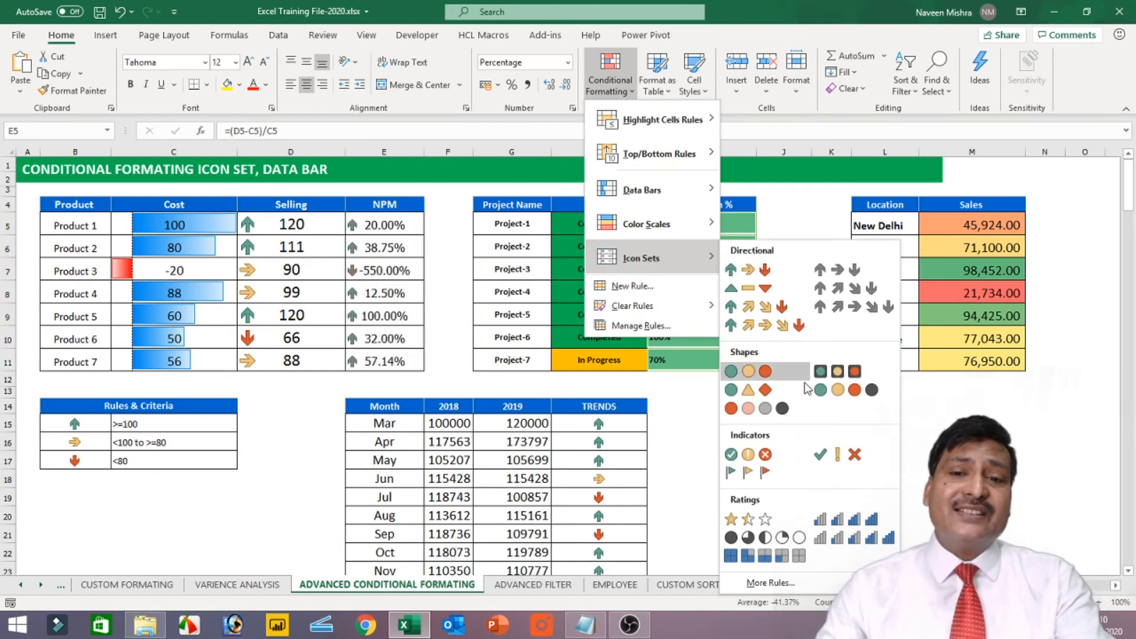
click(865, 540)
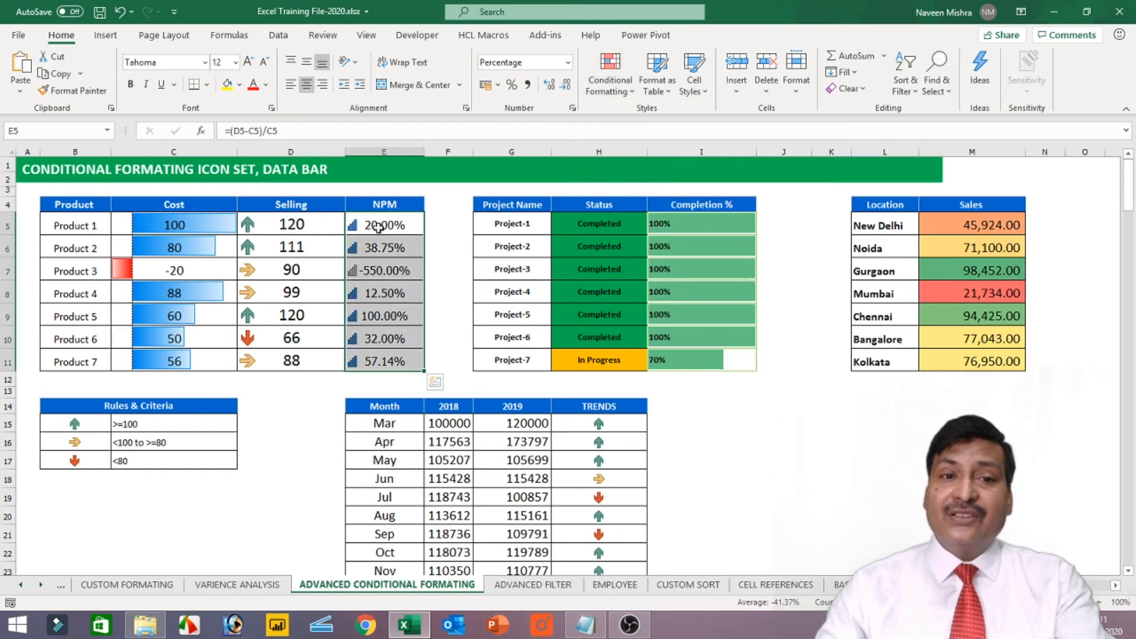
Review the value thresholds and types in the NPM icon set rule, and close the rule without changing it
click(599, 88)
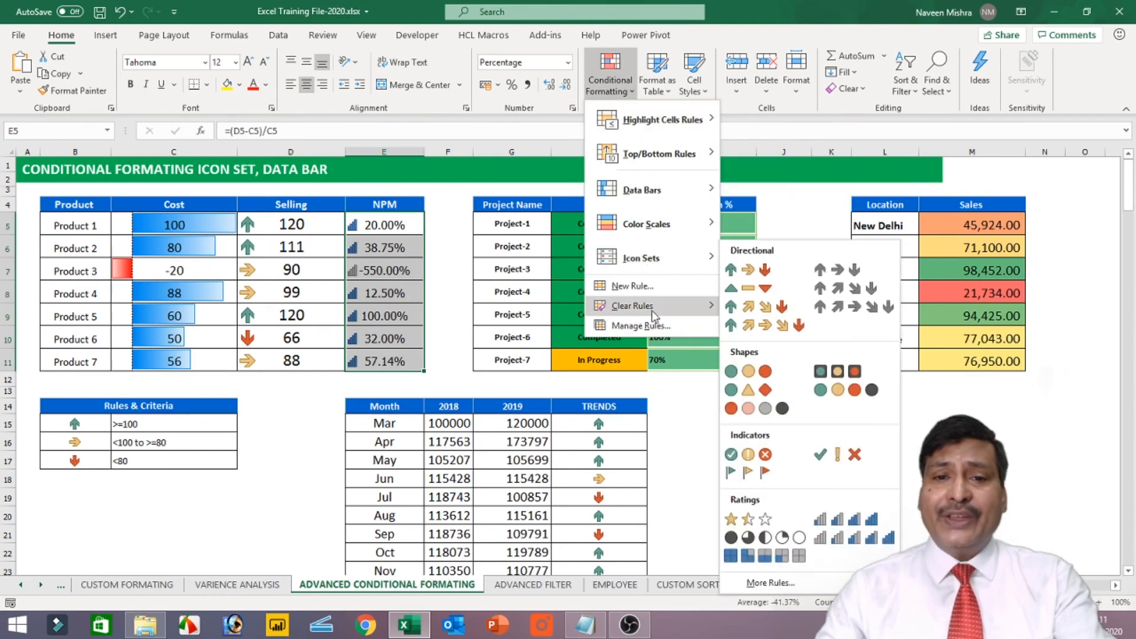
click(653, 325)
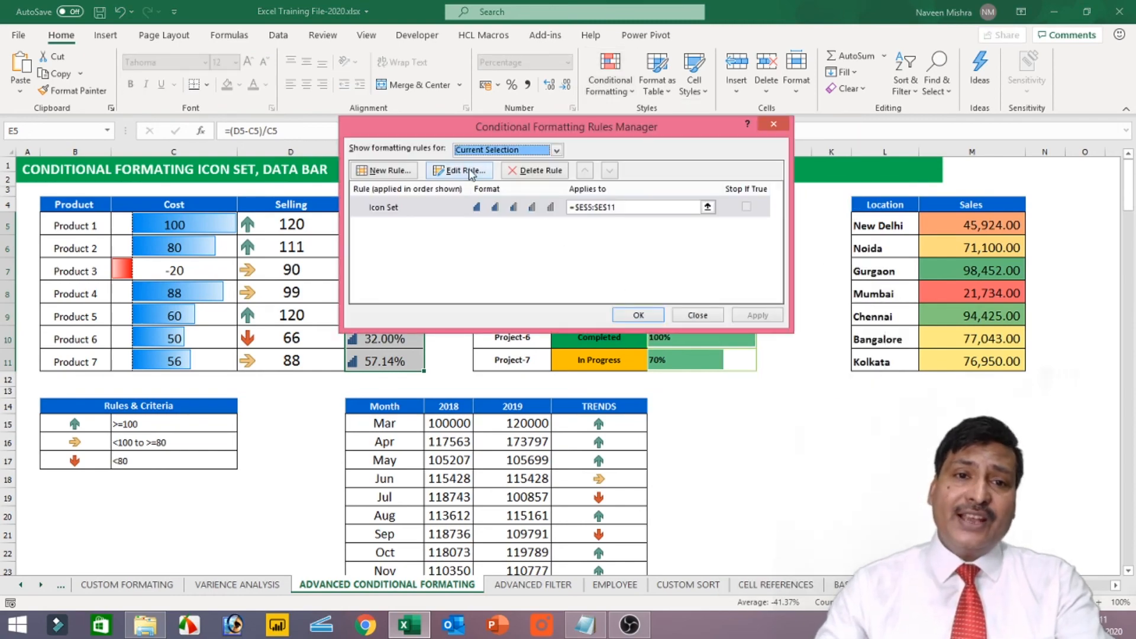
click(472, 171)
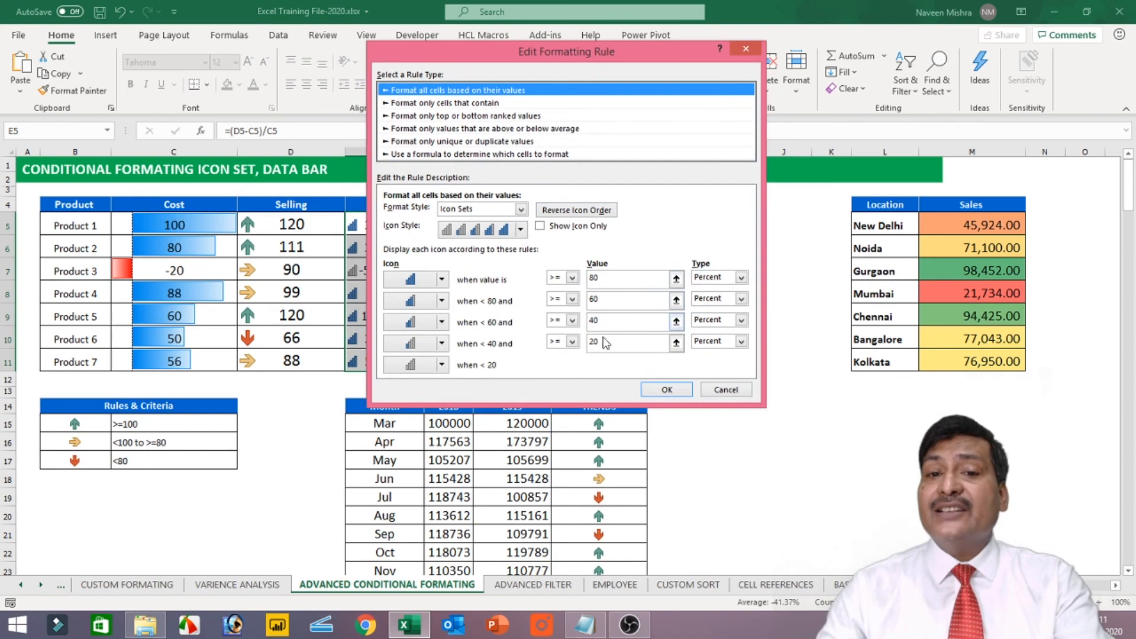
click(718, 392)
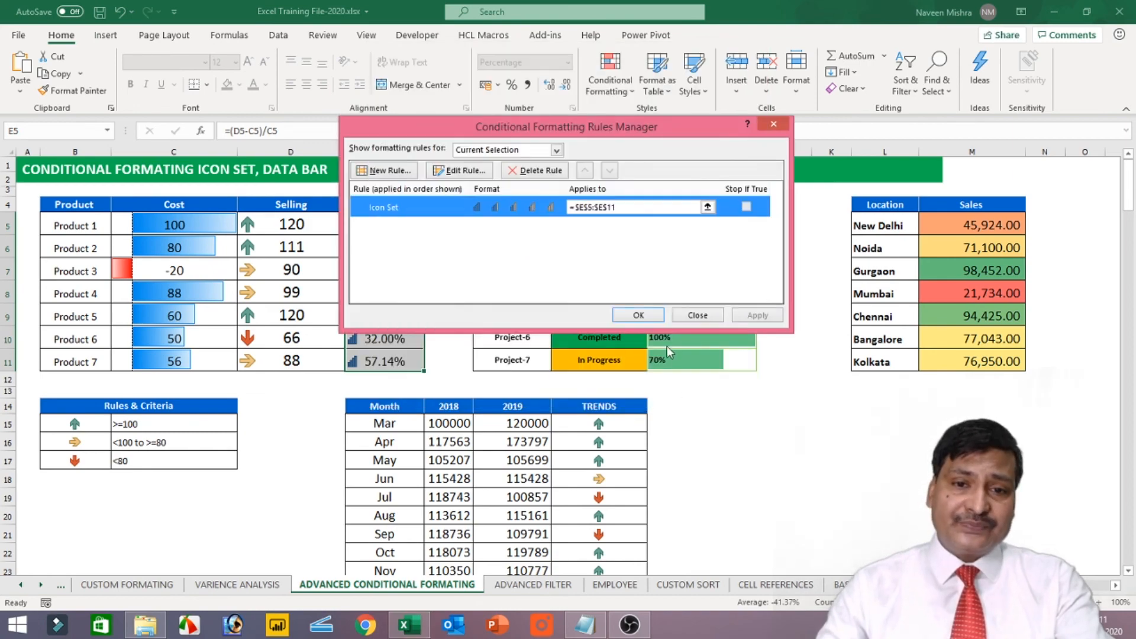
click(639, 316)
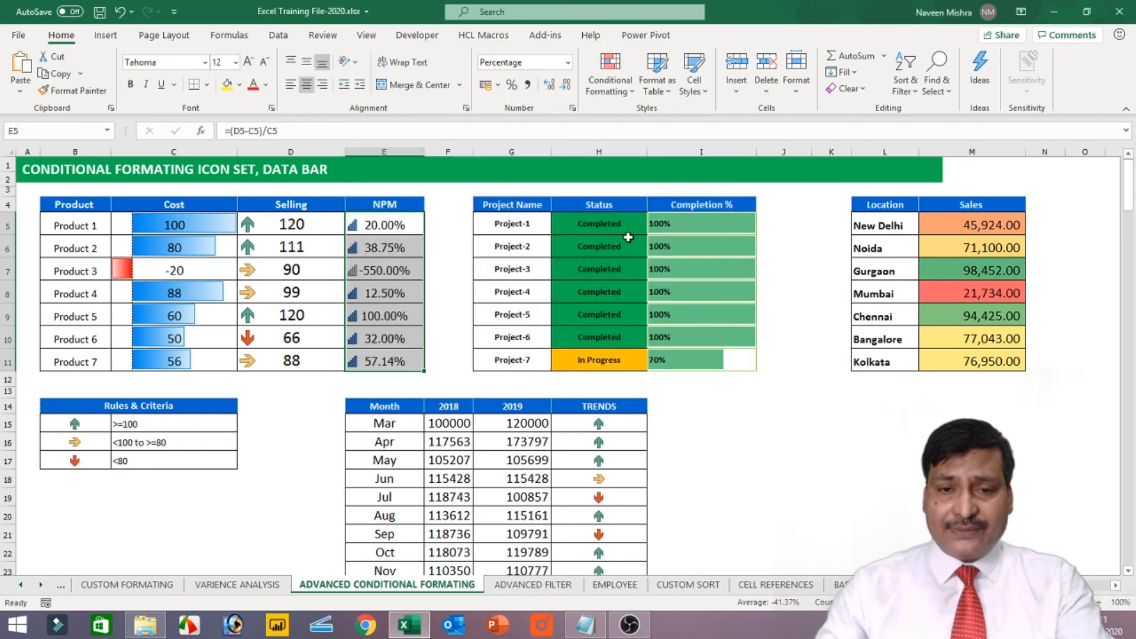
Select the TRENDS cells H15:H24 of the monthly 2018–2019 table to examine their arrow icons
scroll(651, 355, down, 2)
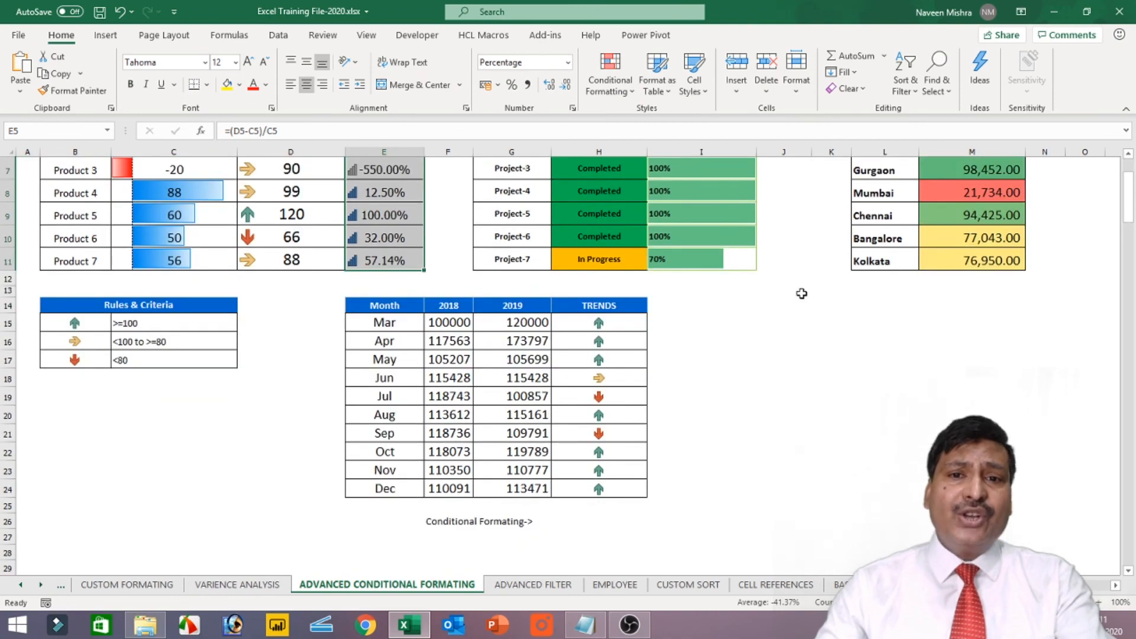
scroll(690, 360, up, 1)
drag(600, 387, 599, 553)
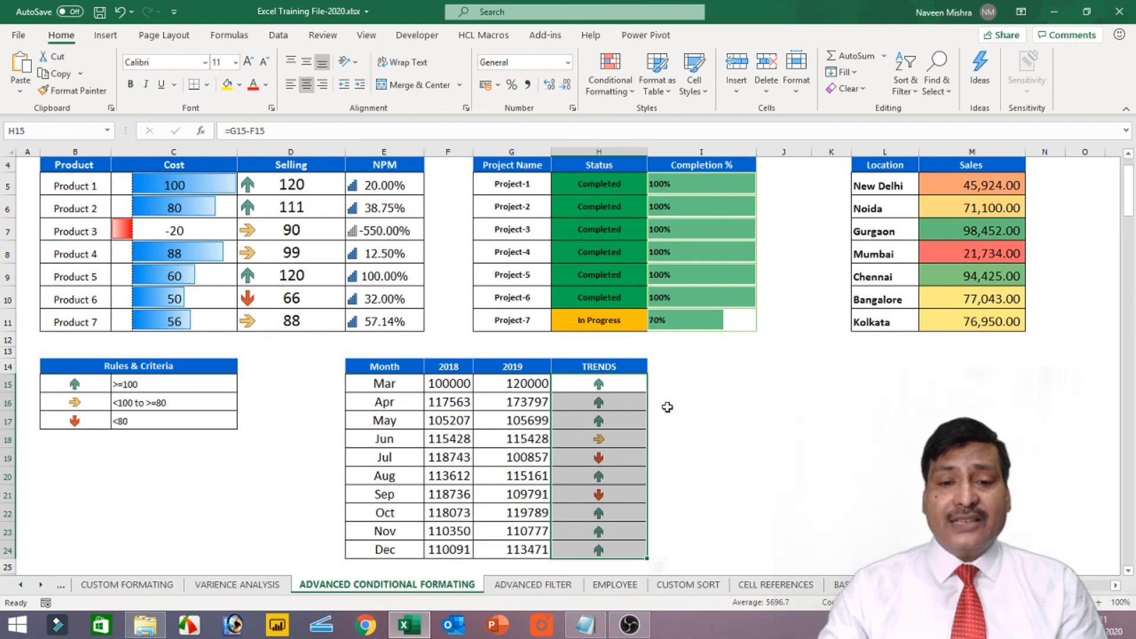
click(636, 626)
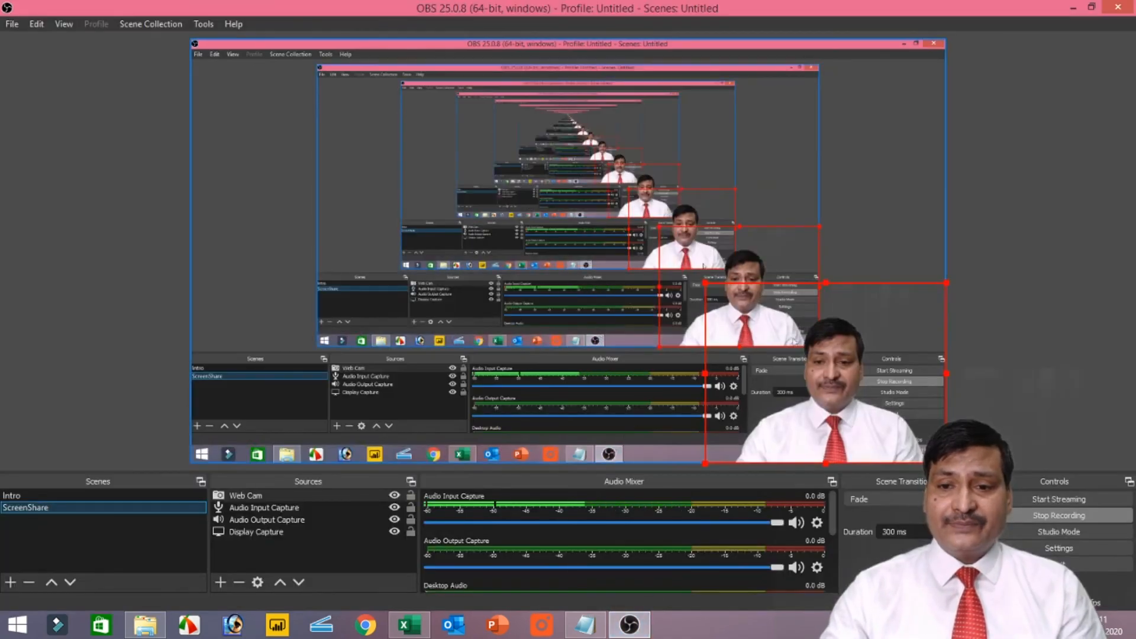